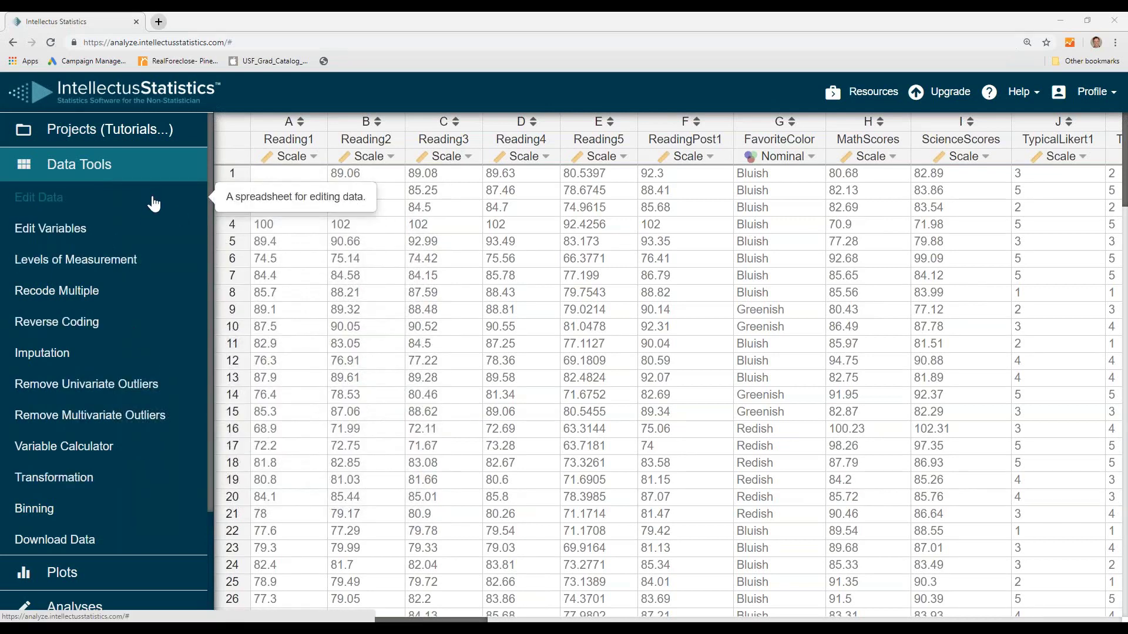
- In the data editor, replace Reading1's row-2 value 85.2 with 100
click(46, 202)
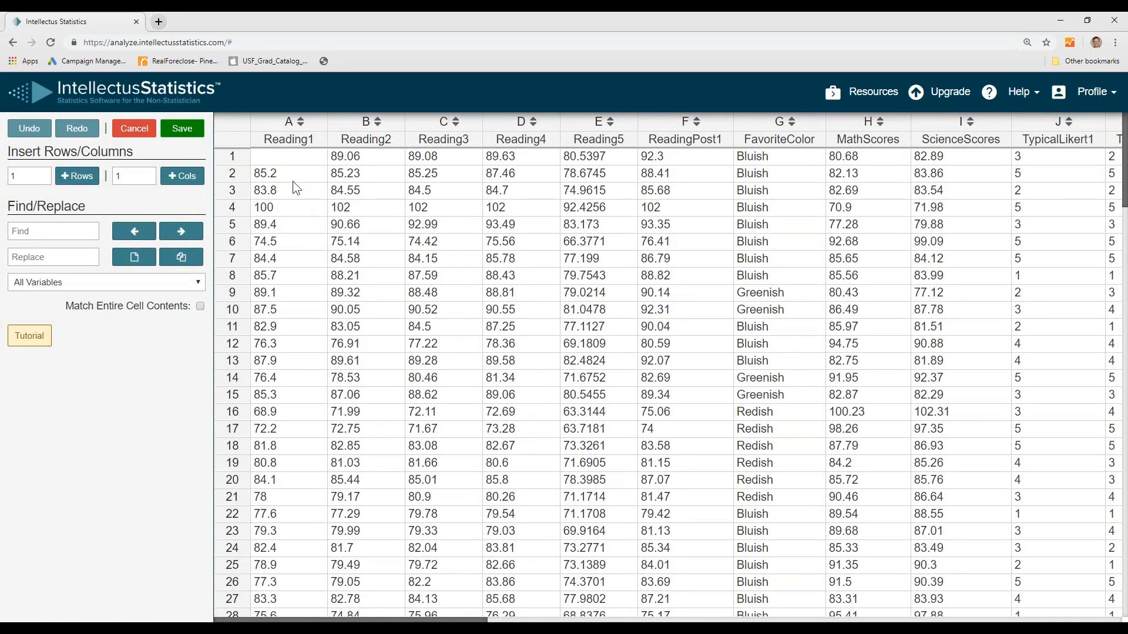
click(283, 174)
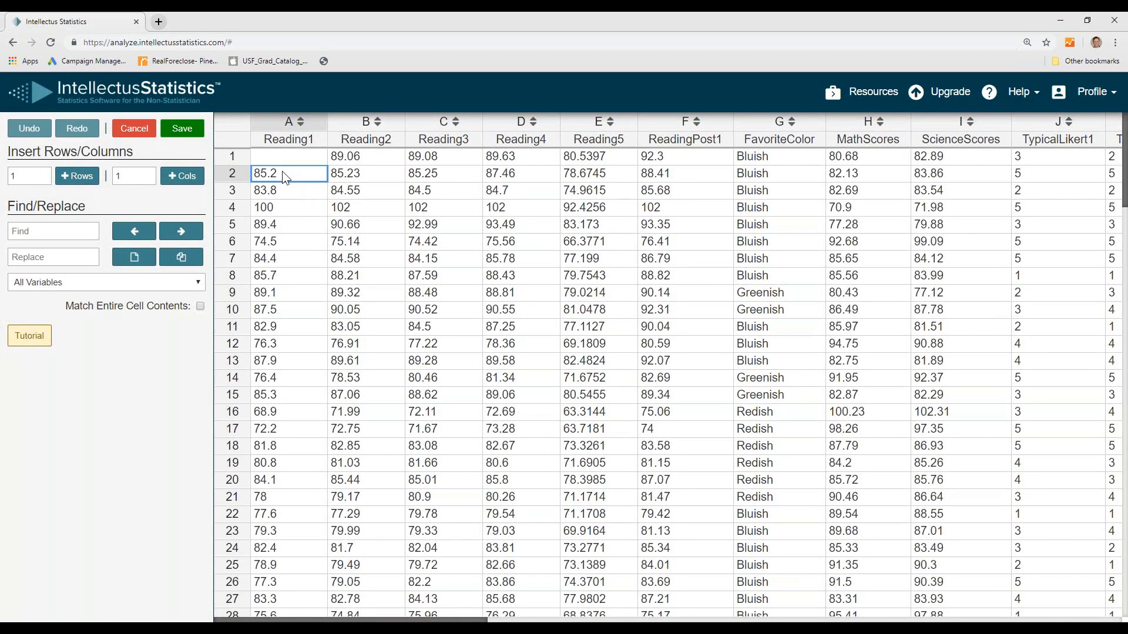
key(BackSpace)
text(100)
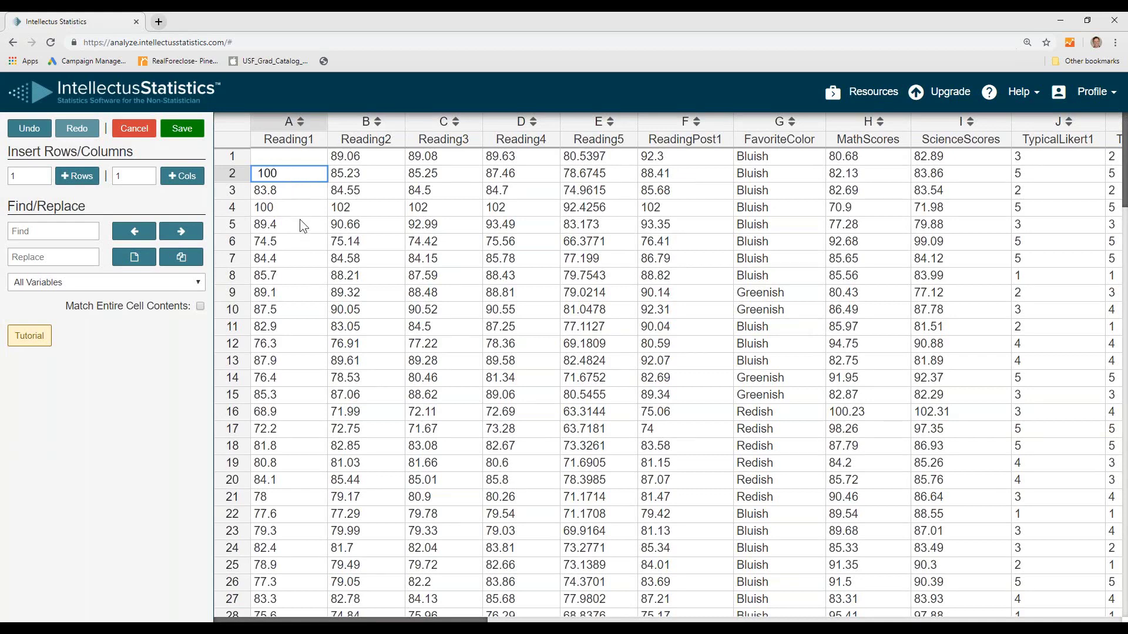
- Try the Reading1 sort ascending, descending and back to original order, then save the data
click(300, 121)
click(300, 121)
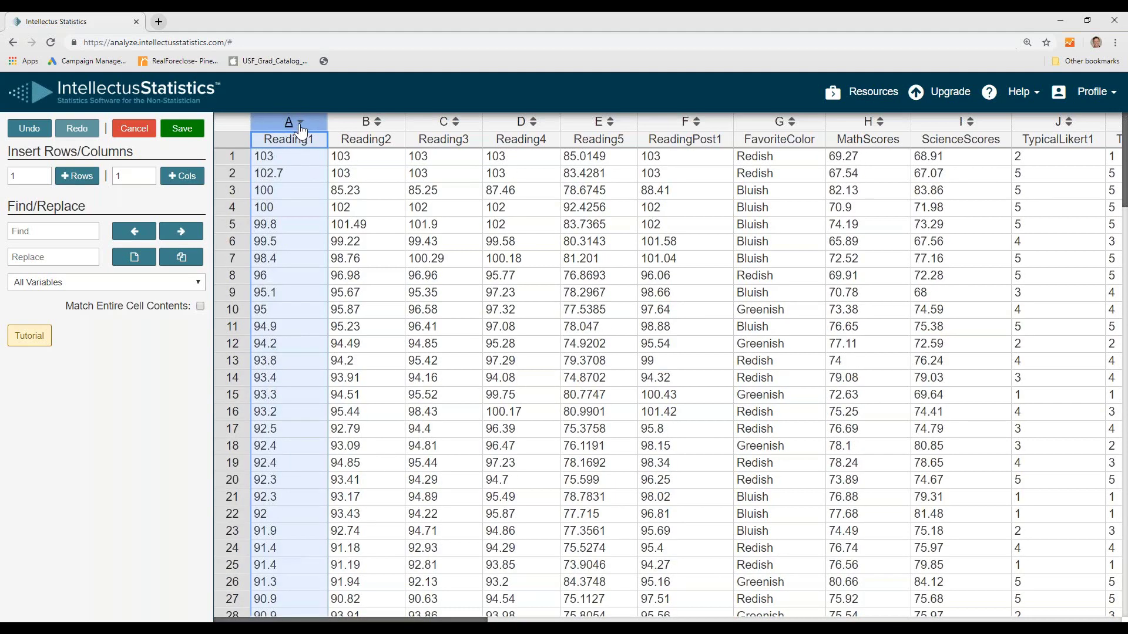
click(300, 122)
click(303, 188)
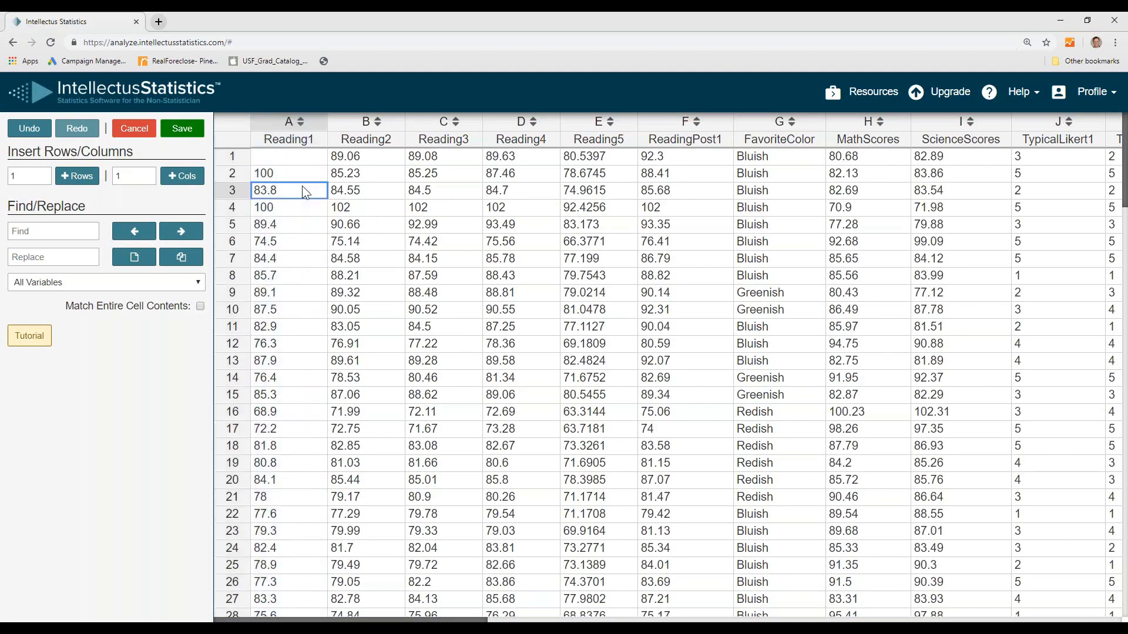
click(185, 132)
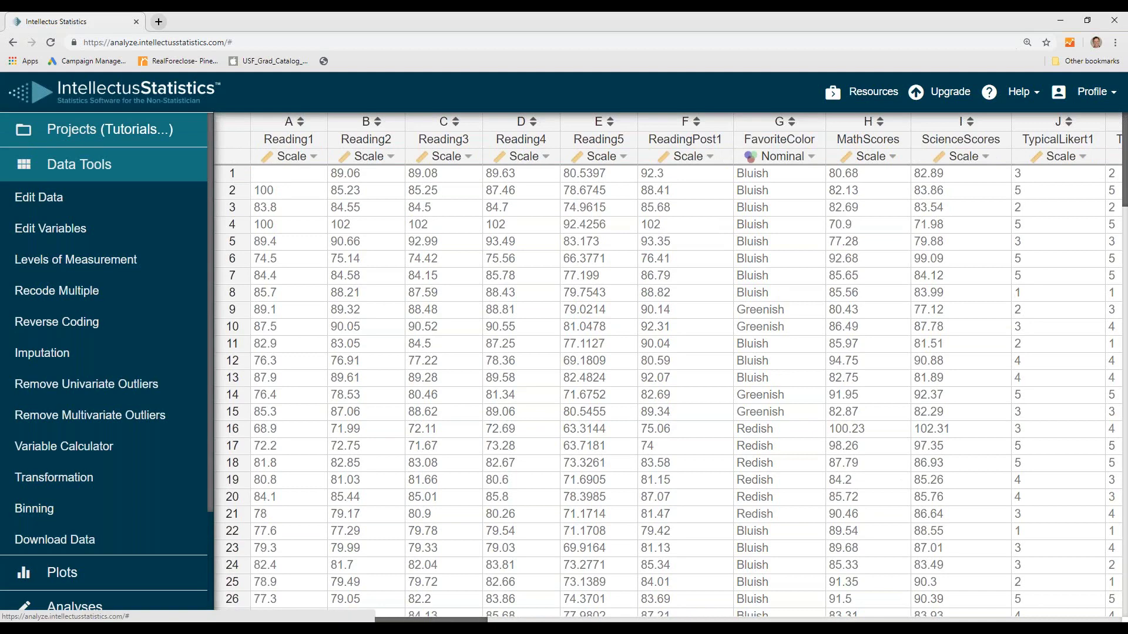
- Sort rows ascending by Reading1, starting at 65.7, keeping Reading4 in column D, and save
click(54, 200)
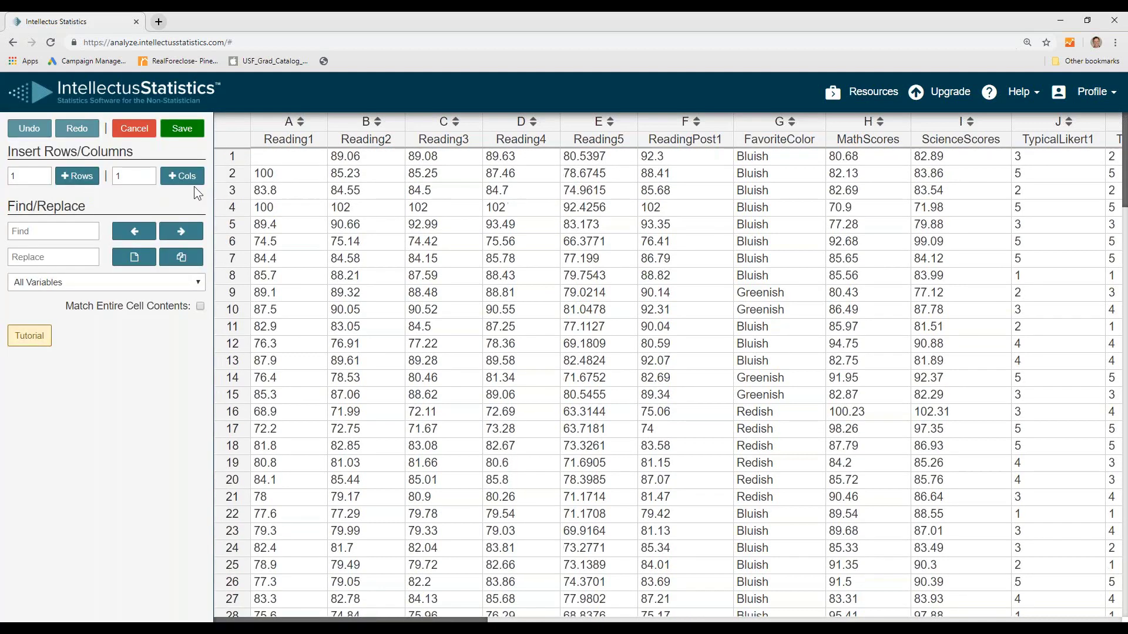
click(300, 121)
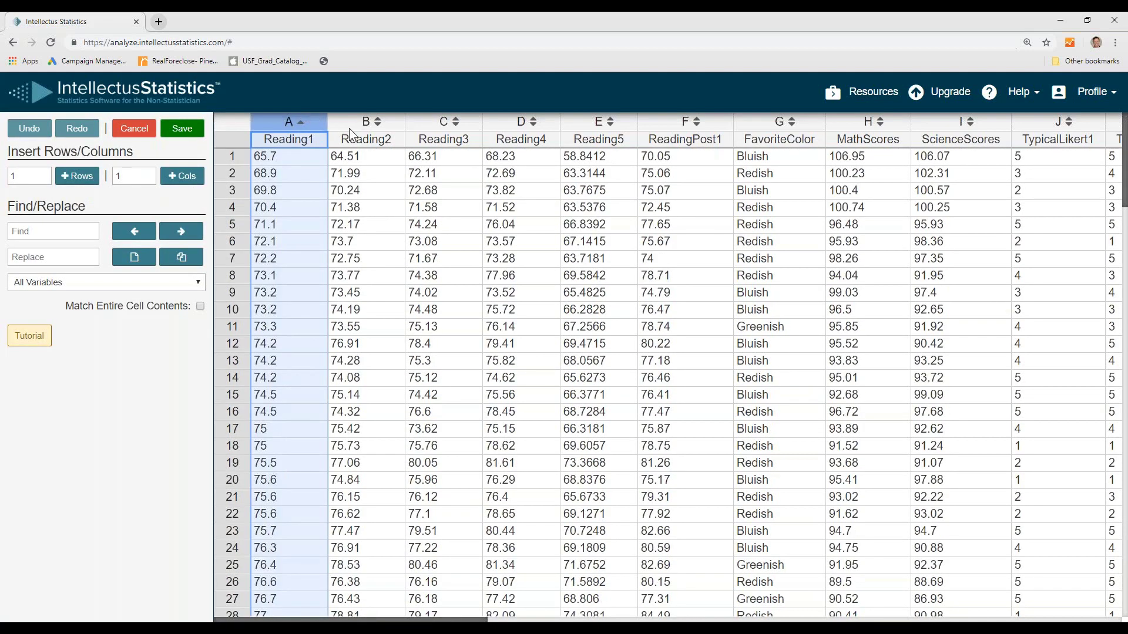
drag(509, 122, 432, 123)
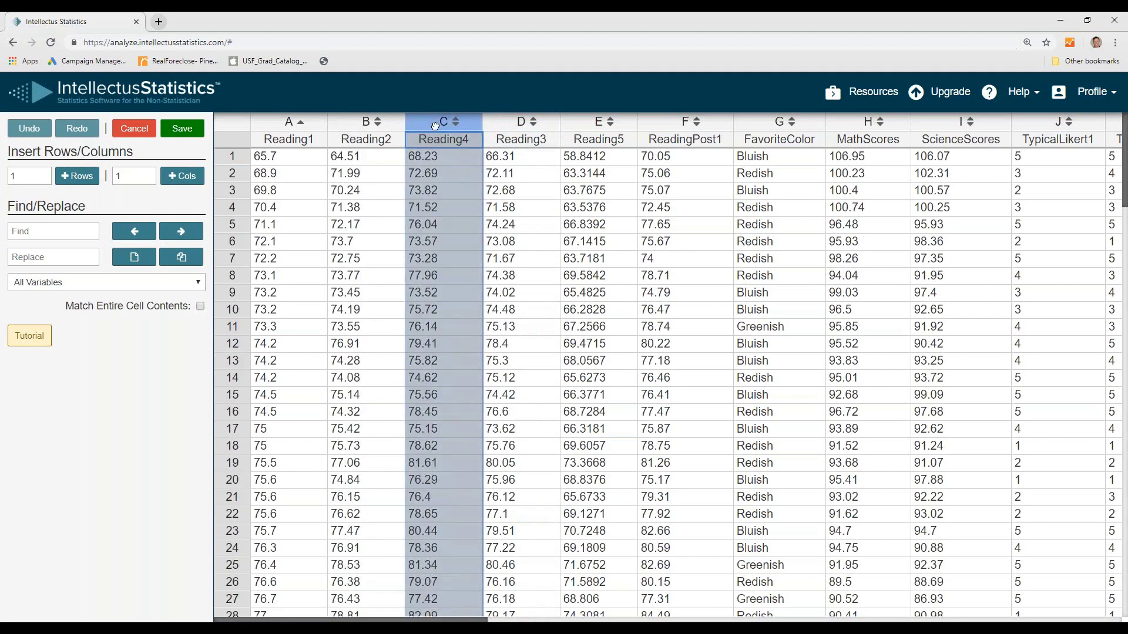
drag(459, 134, 537, 122)
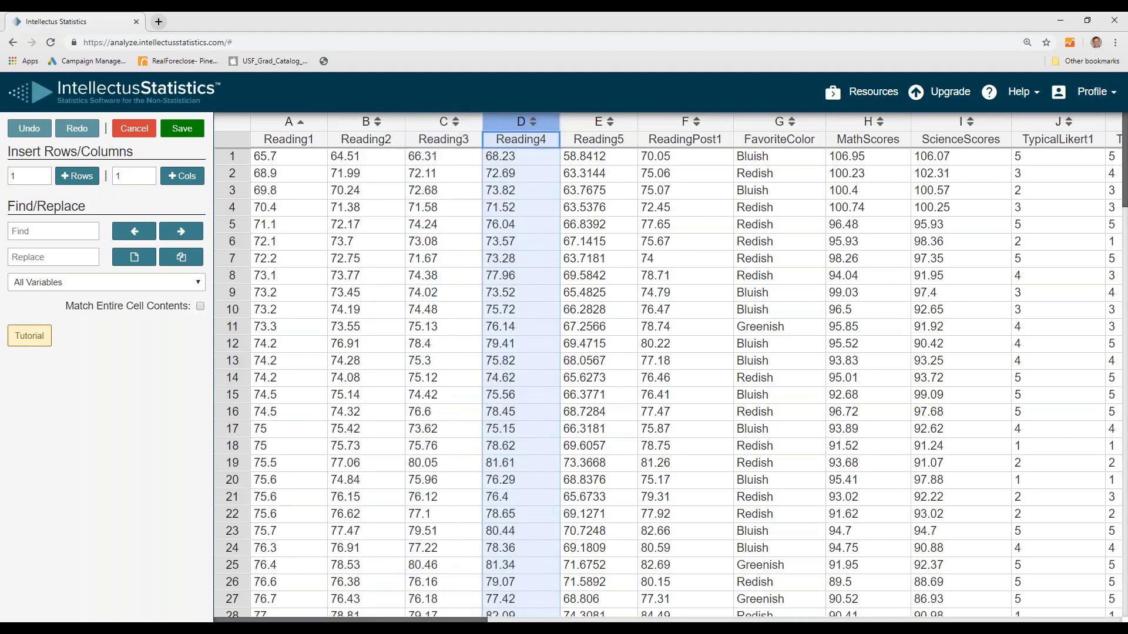
click(199, 128)
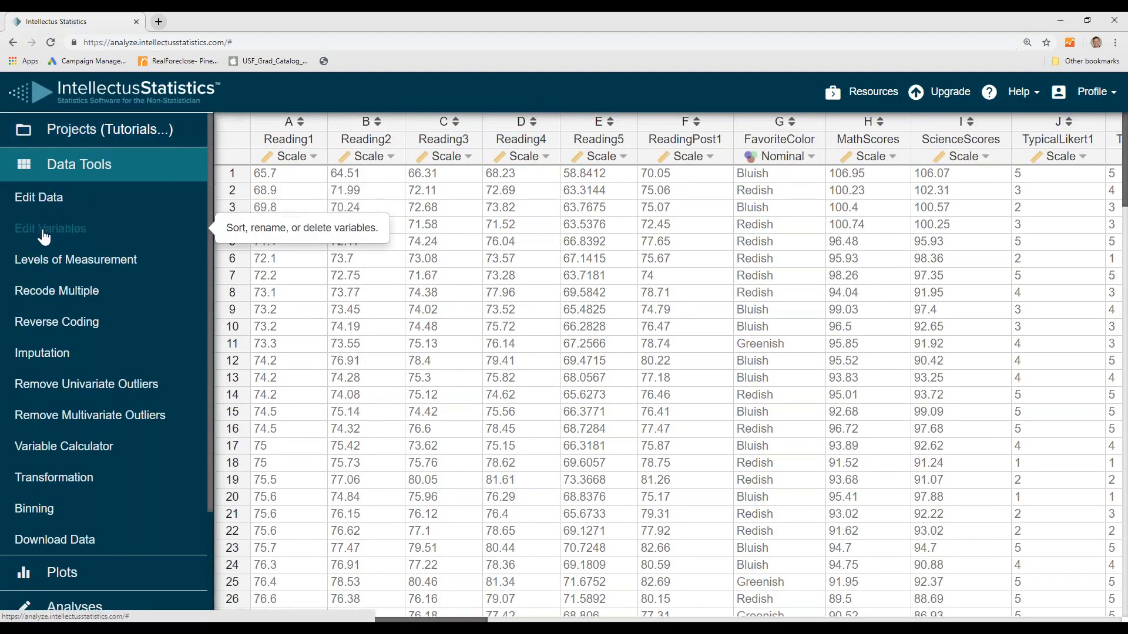
click(46, 230)
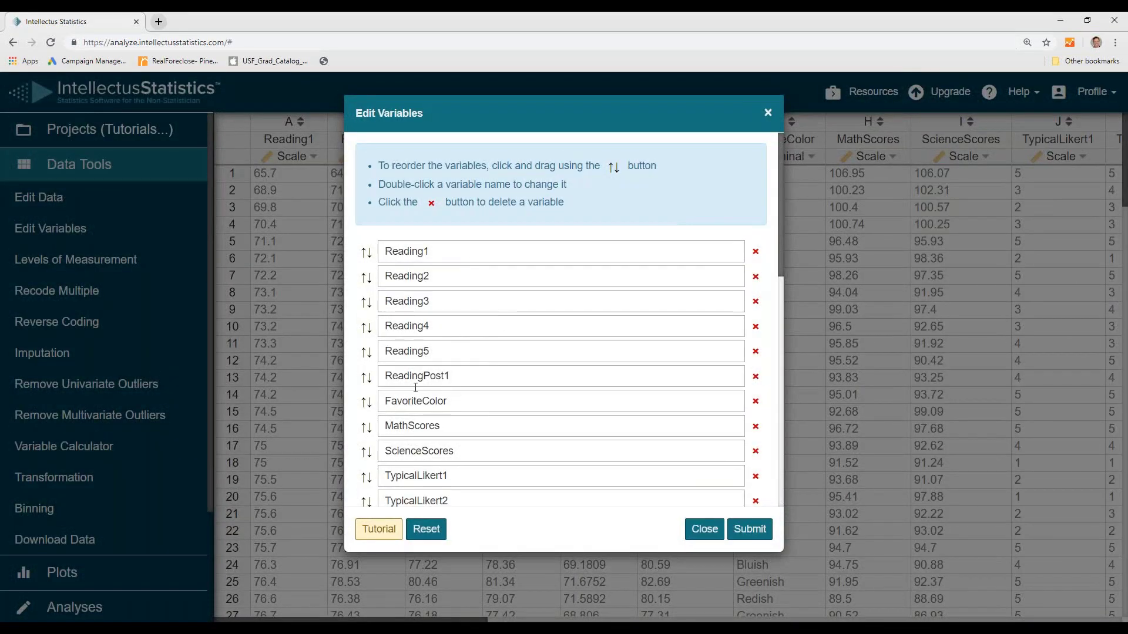
double_click(389, 404)
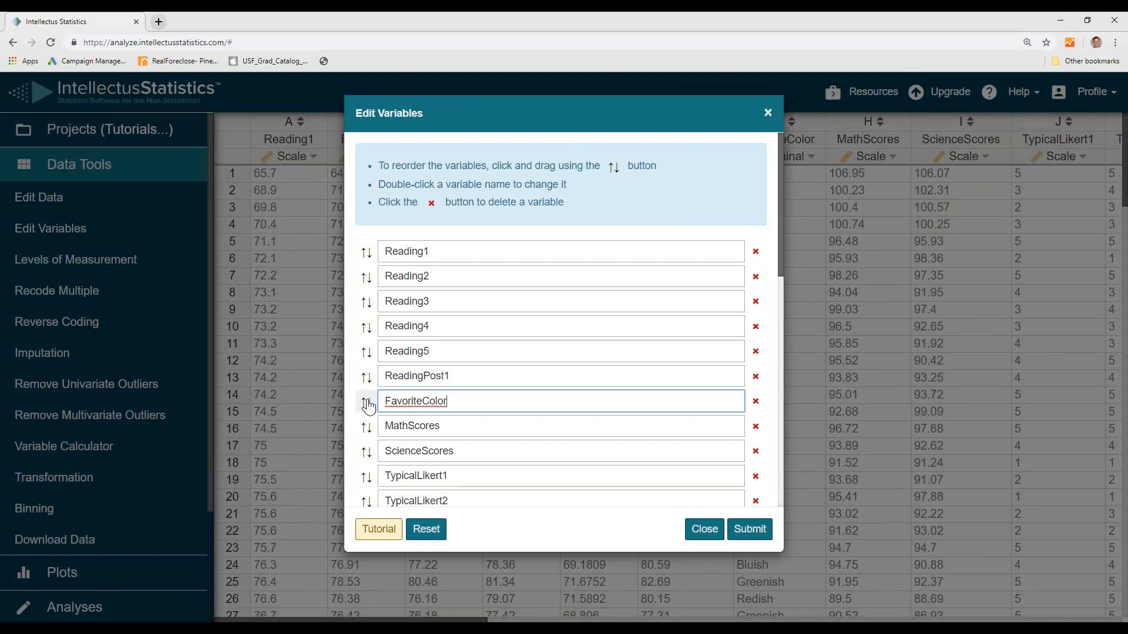
mouse_move(368, 405)
mouse_down()
mouse_move(365, 450)
mouse_move(370, 401)
mouse_up()
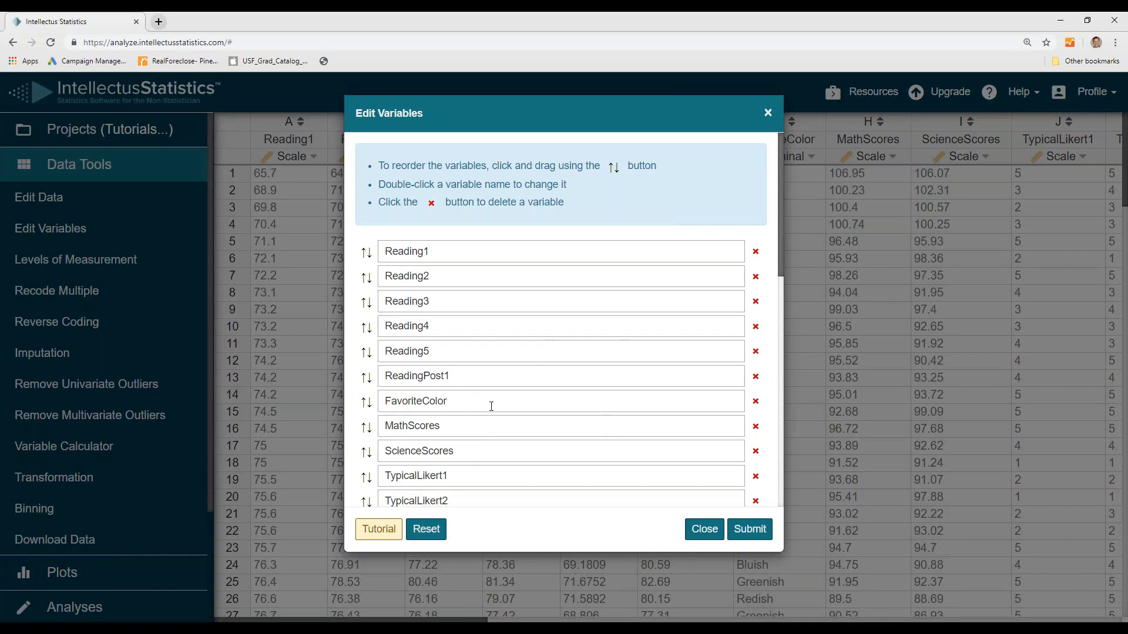
click(752, 529)
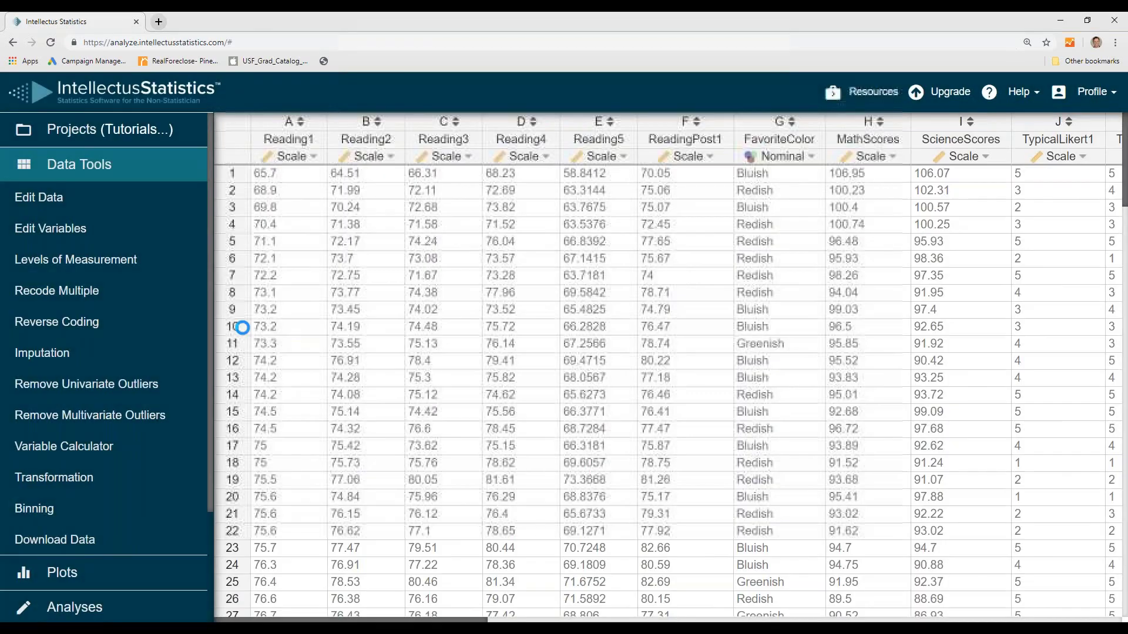
- Change Reading1's level of measurement from Scale to Ordinal in Levels of Measurement
click(76, 260)
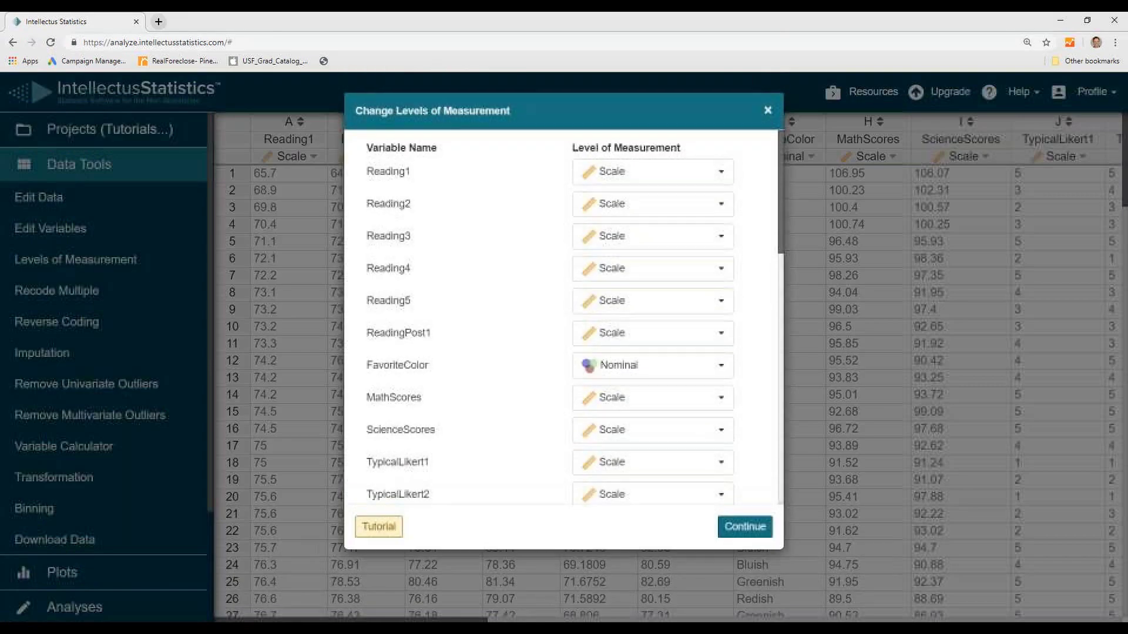
click(721, 176)
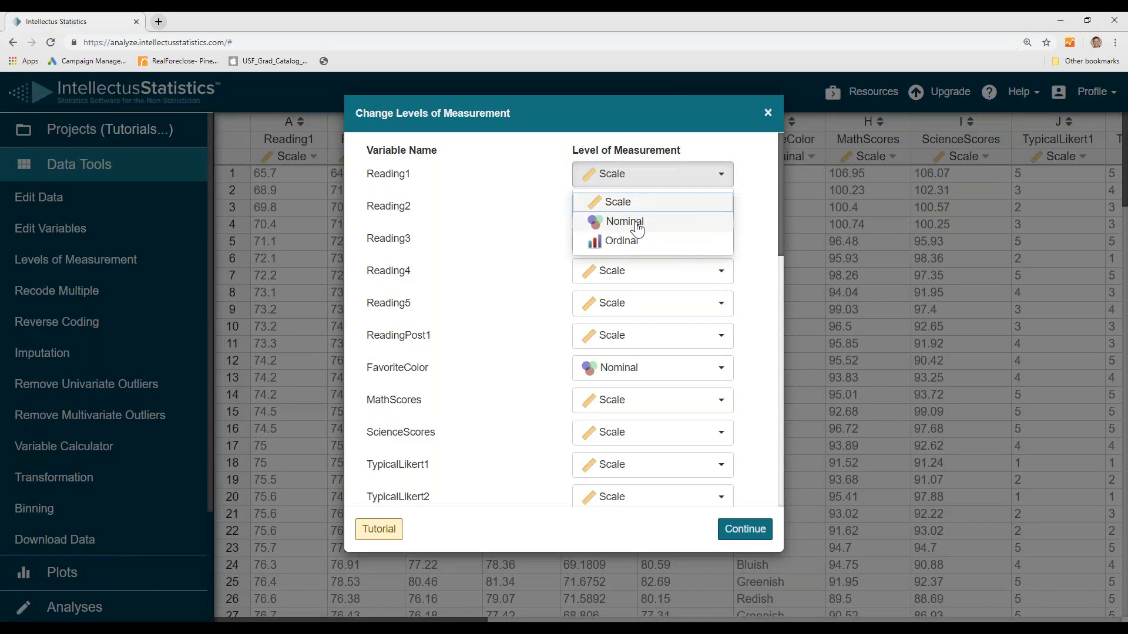
key(Escape)
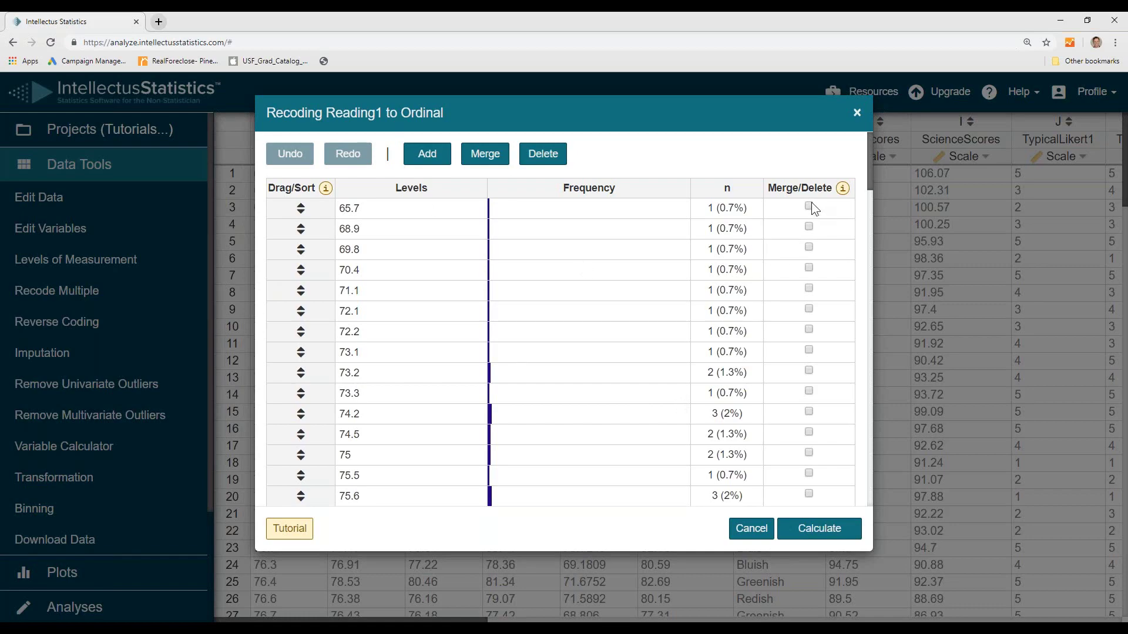
click(811, 531)
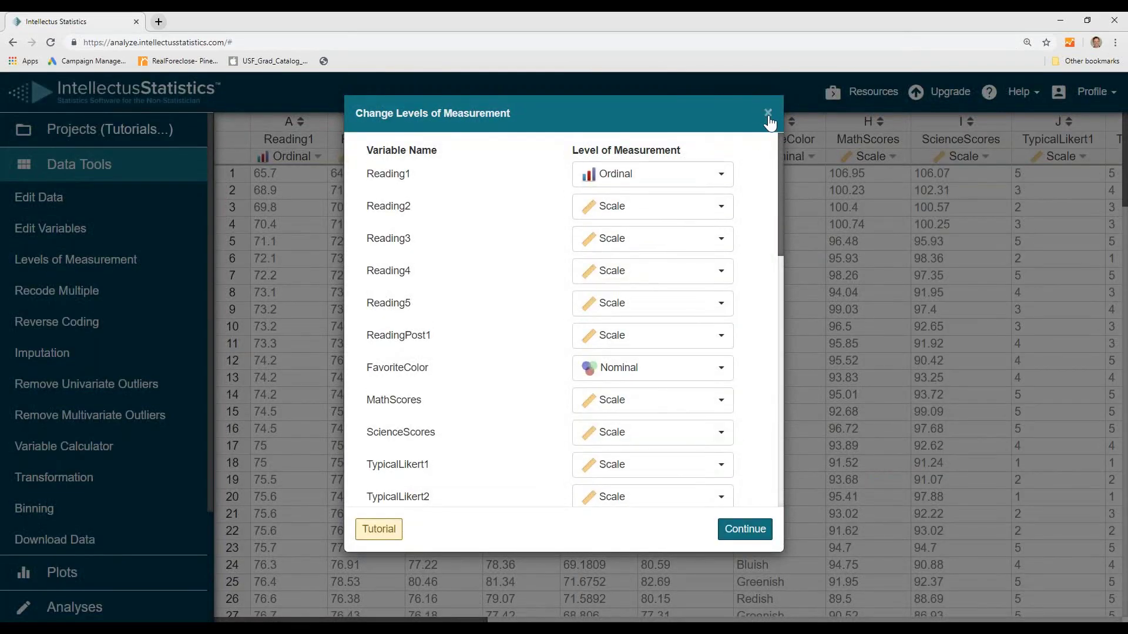
click(739, 538)
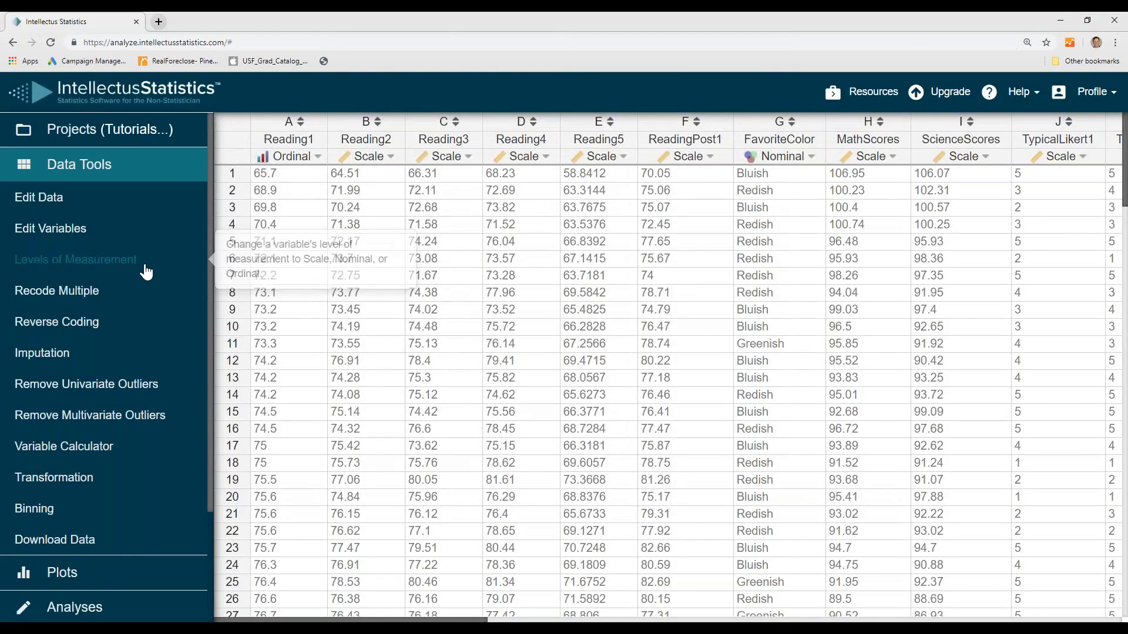
- Use Recode Multiple to set Reading2's new level of measurement to Ordinal
click(64, 297)
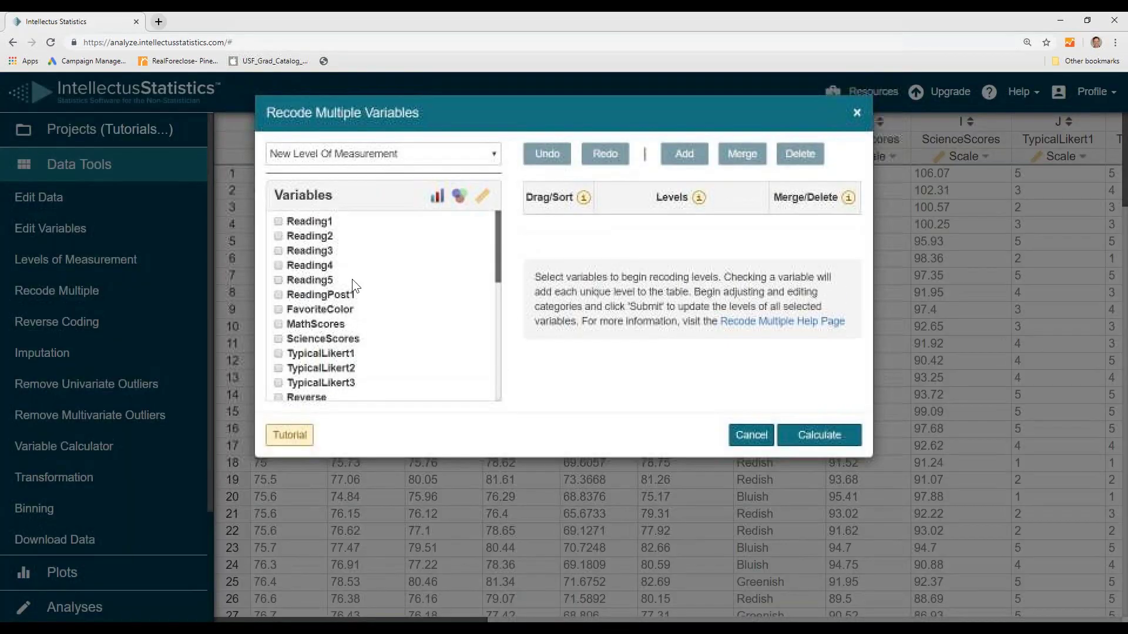
click(398, 153)
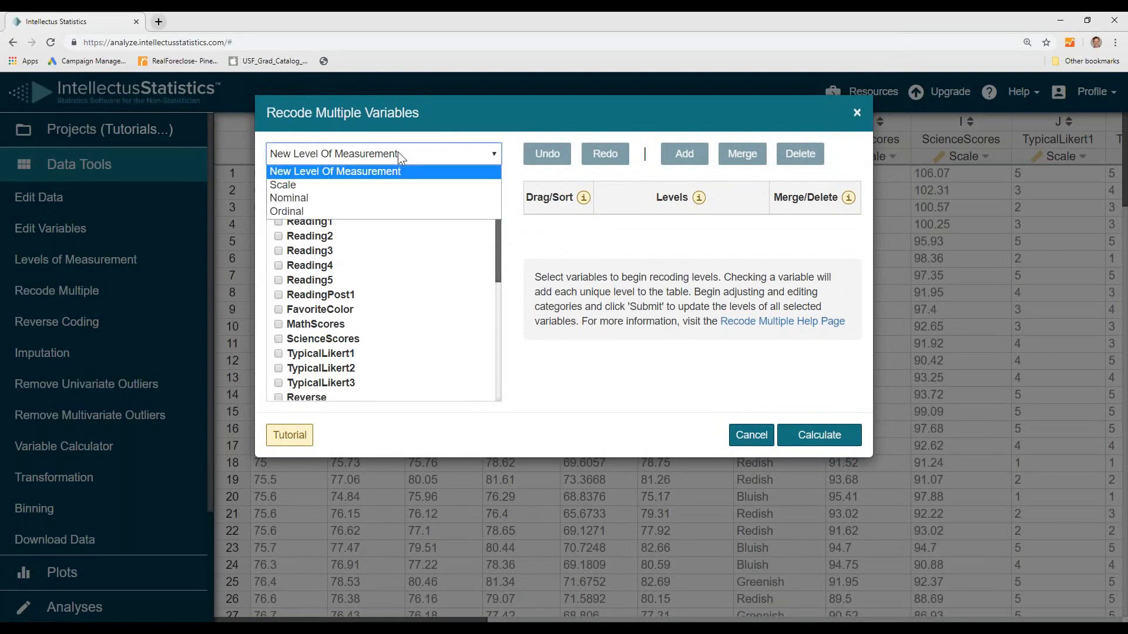
click(400, 151)
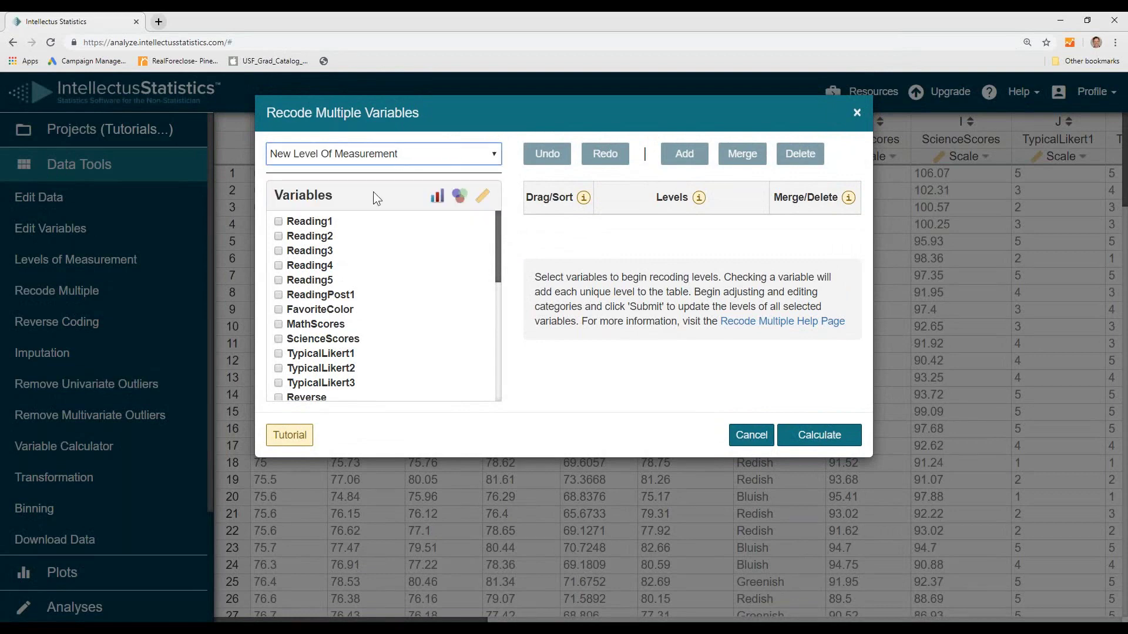
click(311, 236)
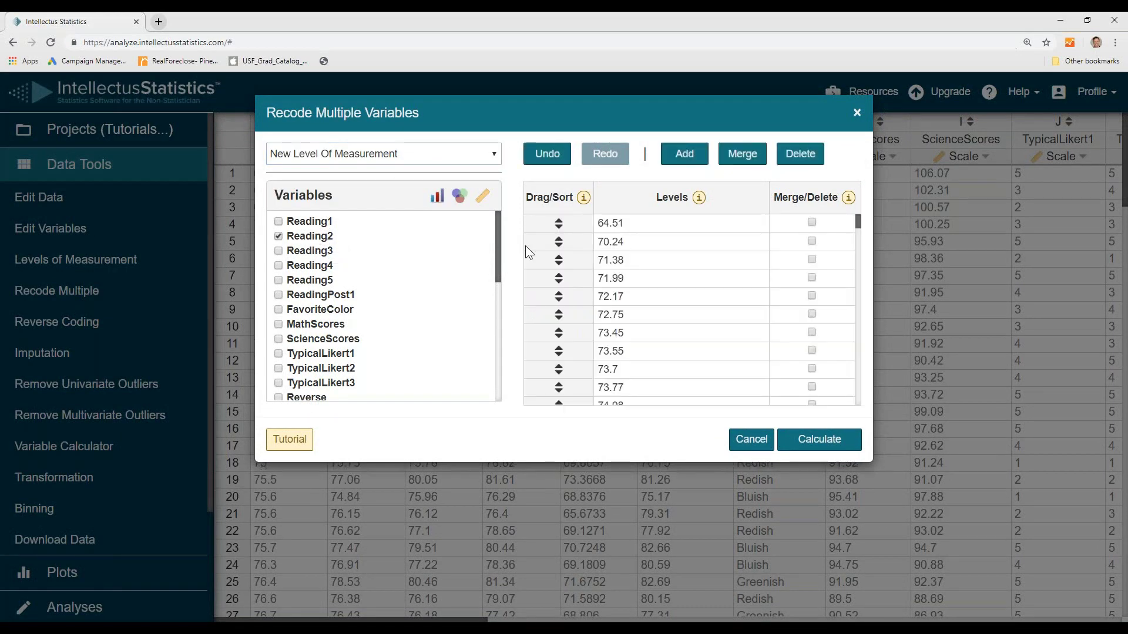
scroll(650, 282, down, 10)
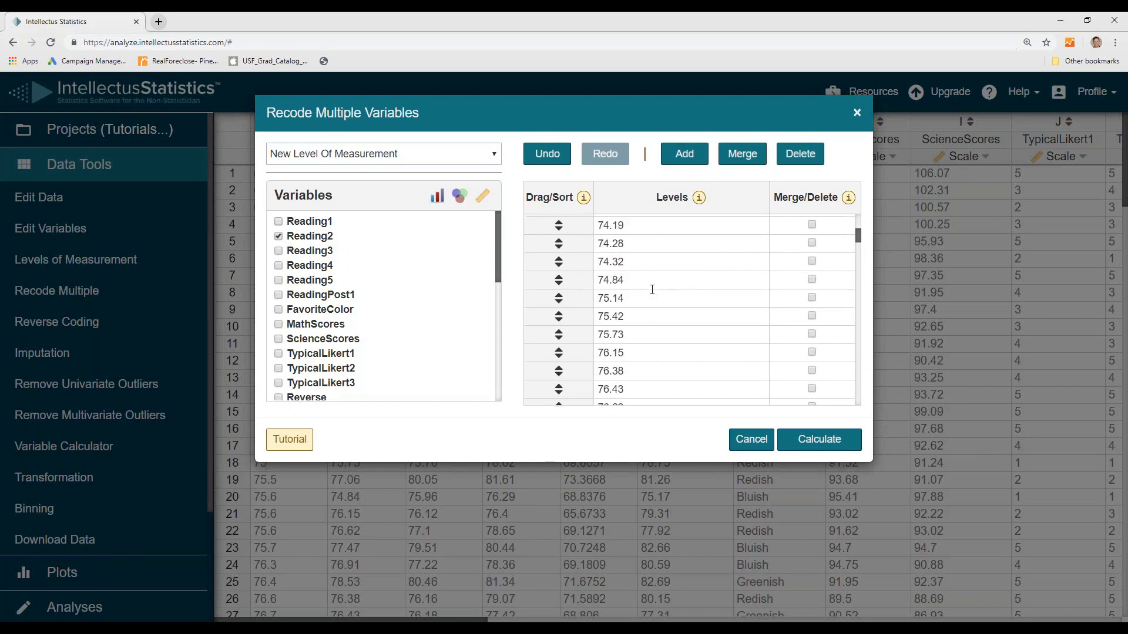
scroll(601, 262, up, 15)
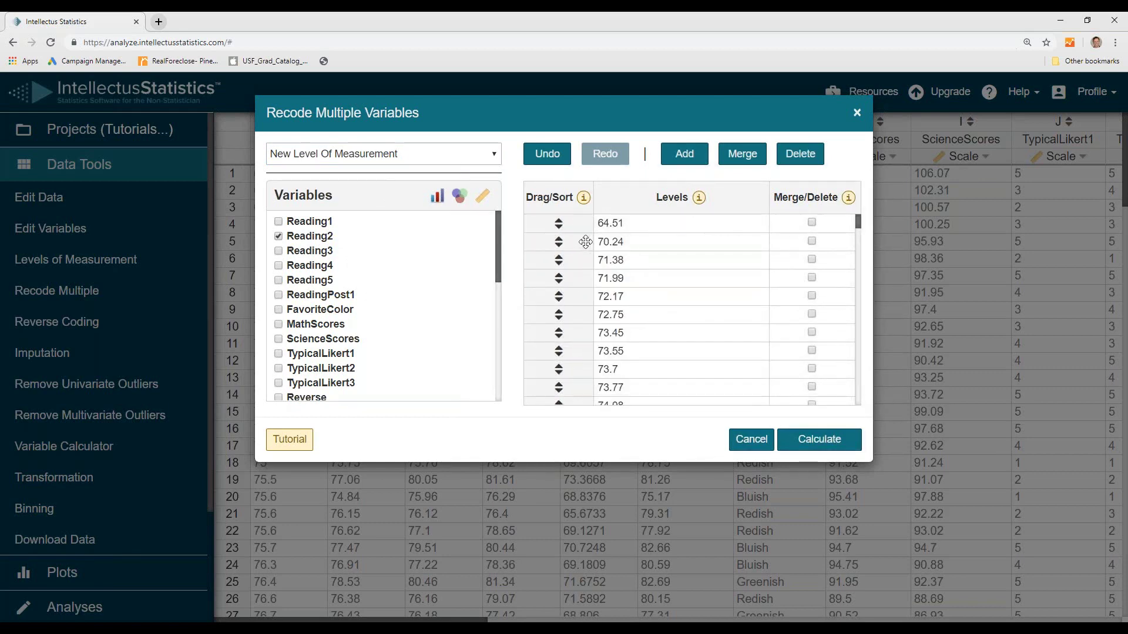
click(435, 155)
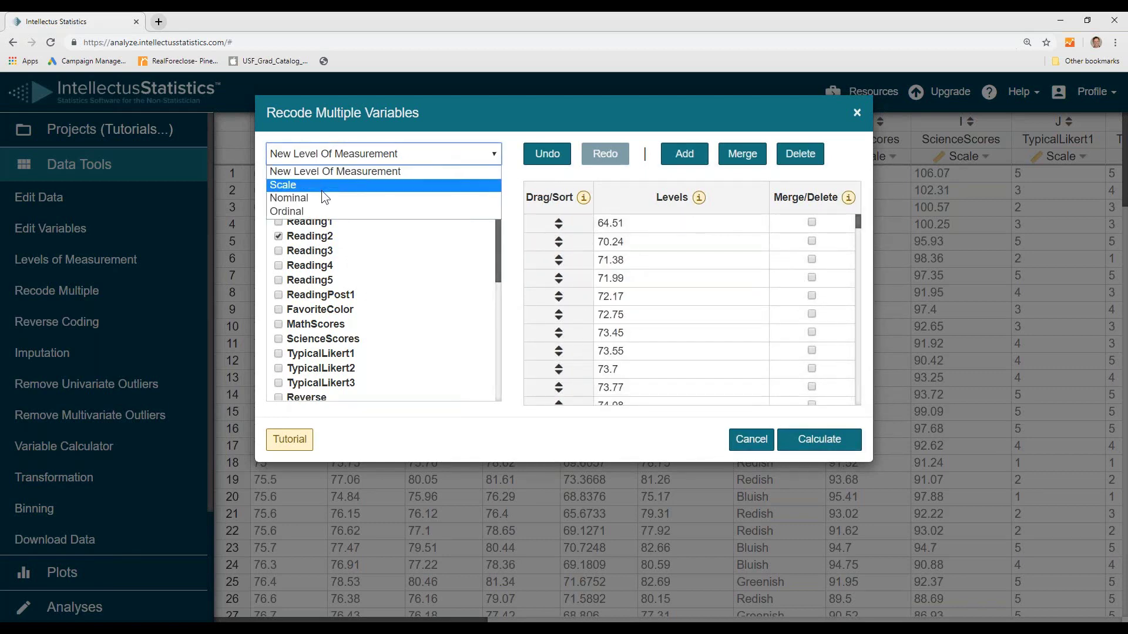
click(308, 208)
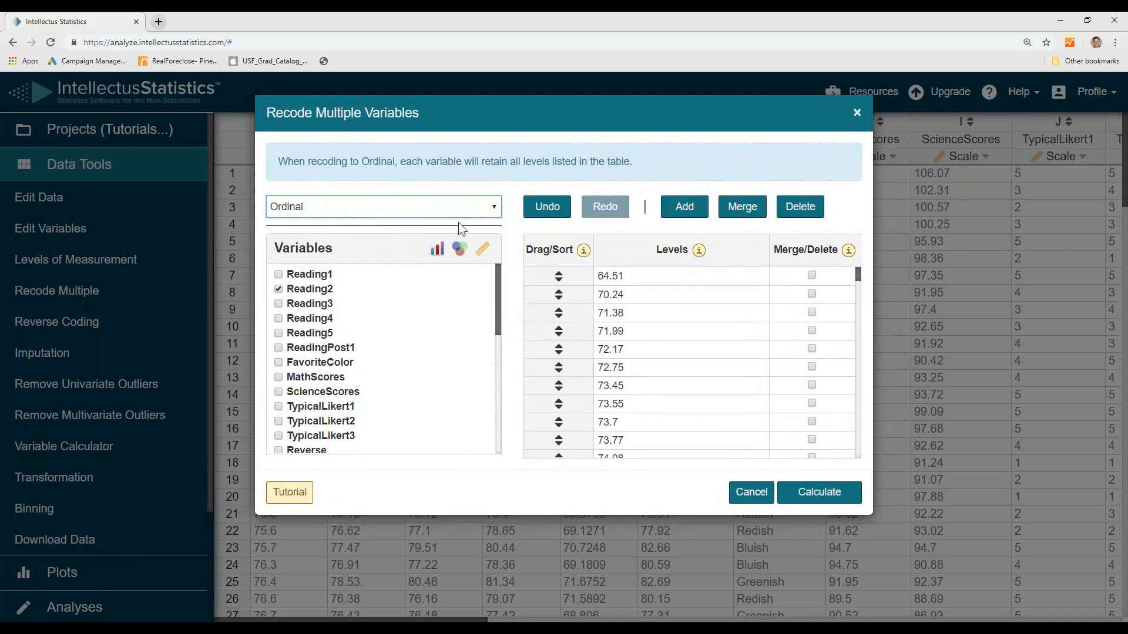
click(819, 491)
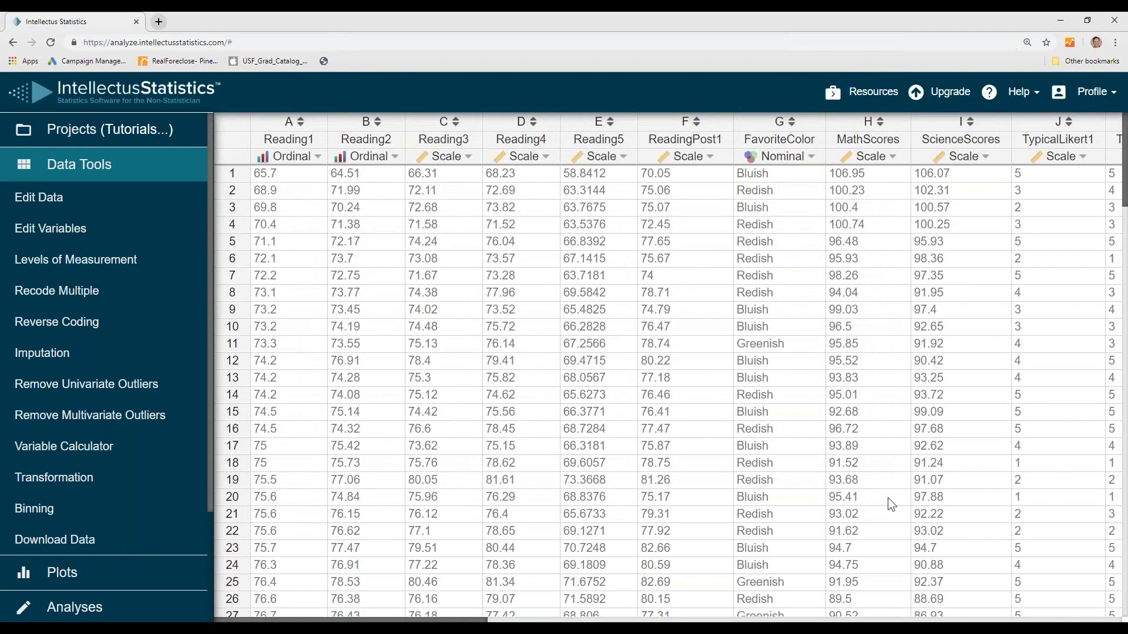
scroll(981, 608, right, 10)
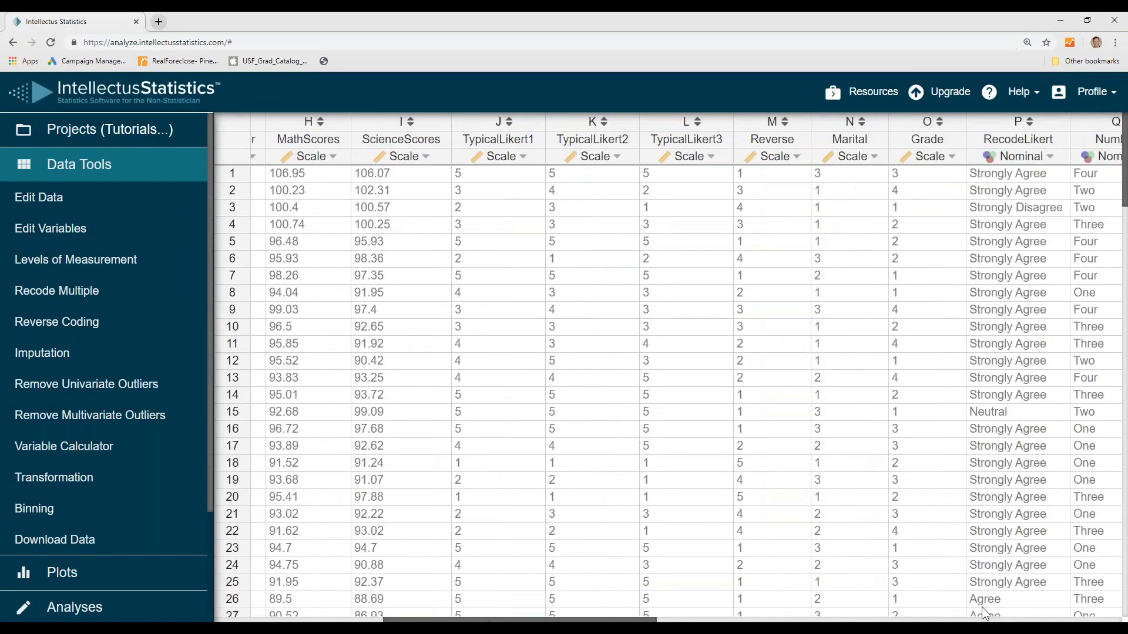
scroll(1071, 602, right, 10)
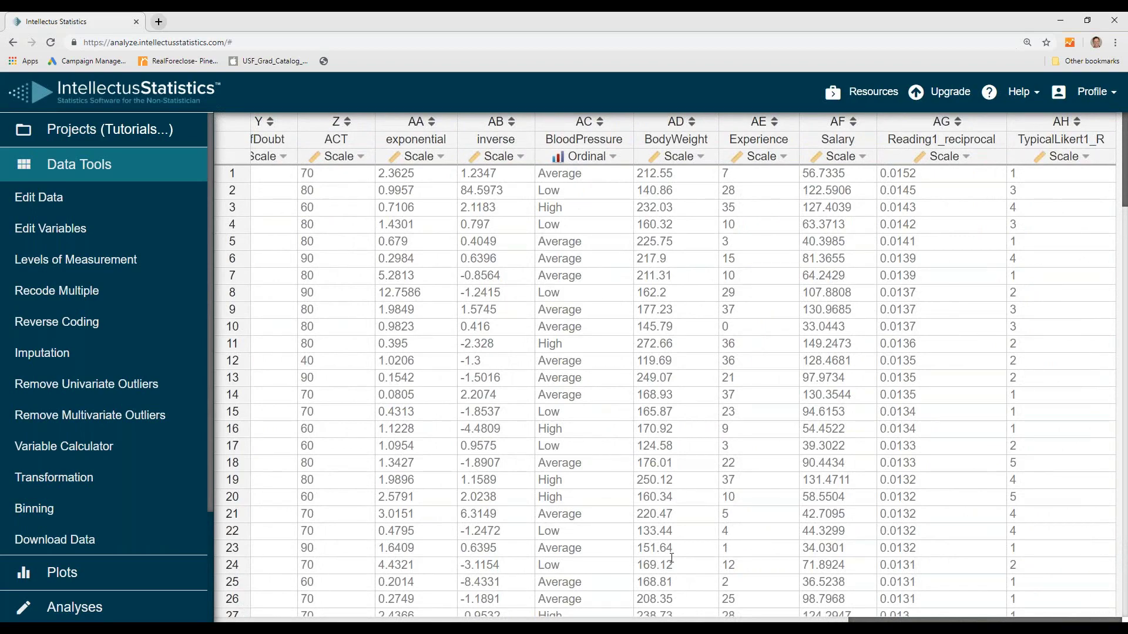
drag(866, 620, 232, 619)
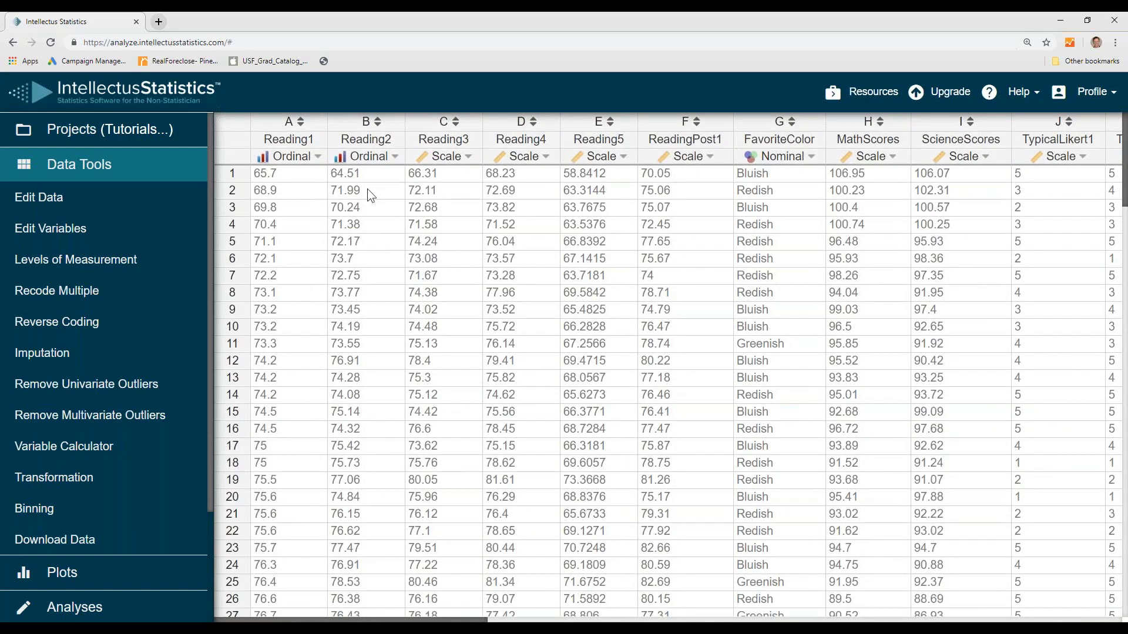
- Reverse-code TypicalLikert1, TypicalLikert2 and TypicalLikert3 with minimum 1 and maximum 5
click(68, 330)
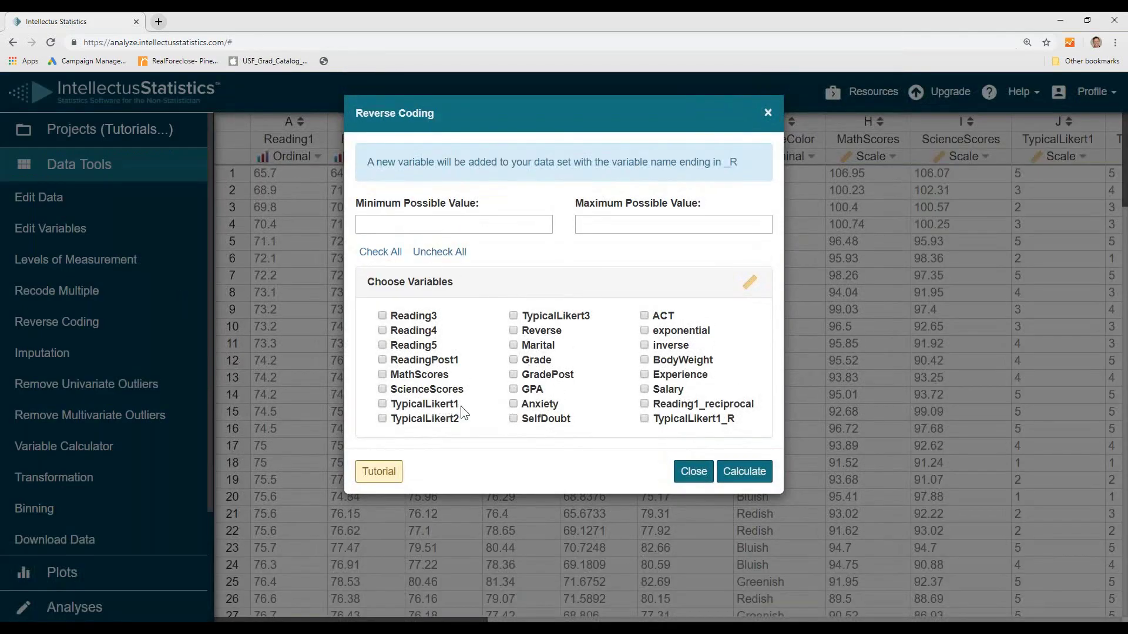
click(422, 419)
click(392, 226)
text(1)
click(616, 222)
text(5)
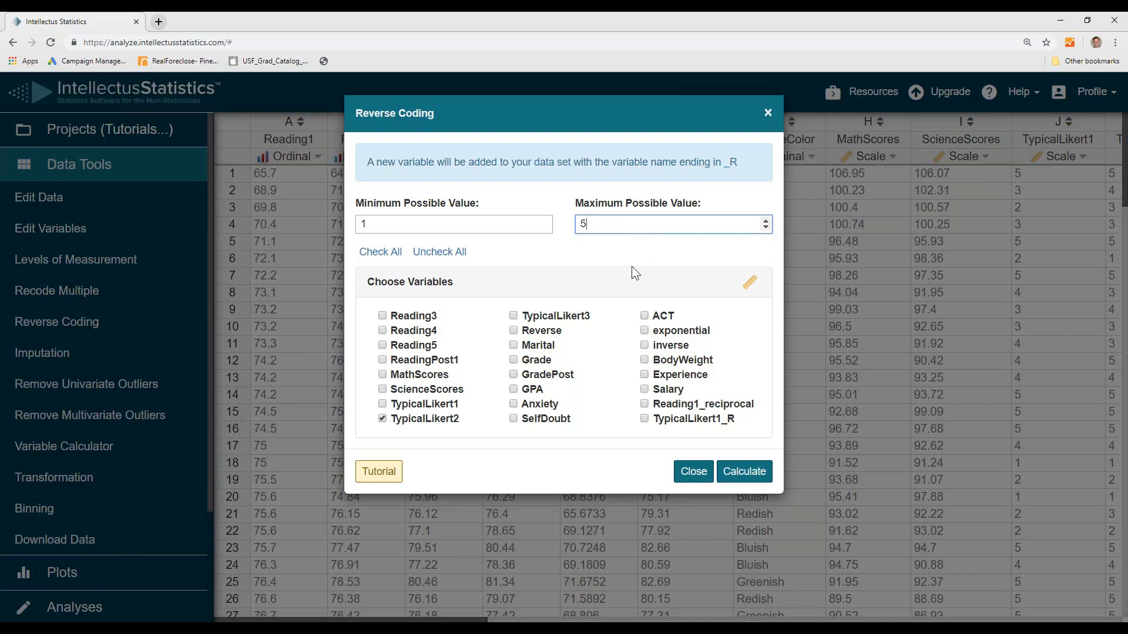
click(414, 405)
click(555, 317)
click(745, 477)
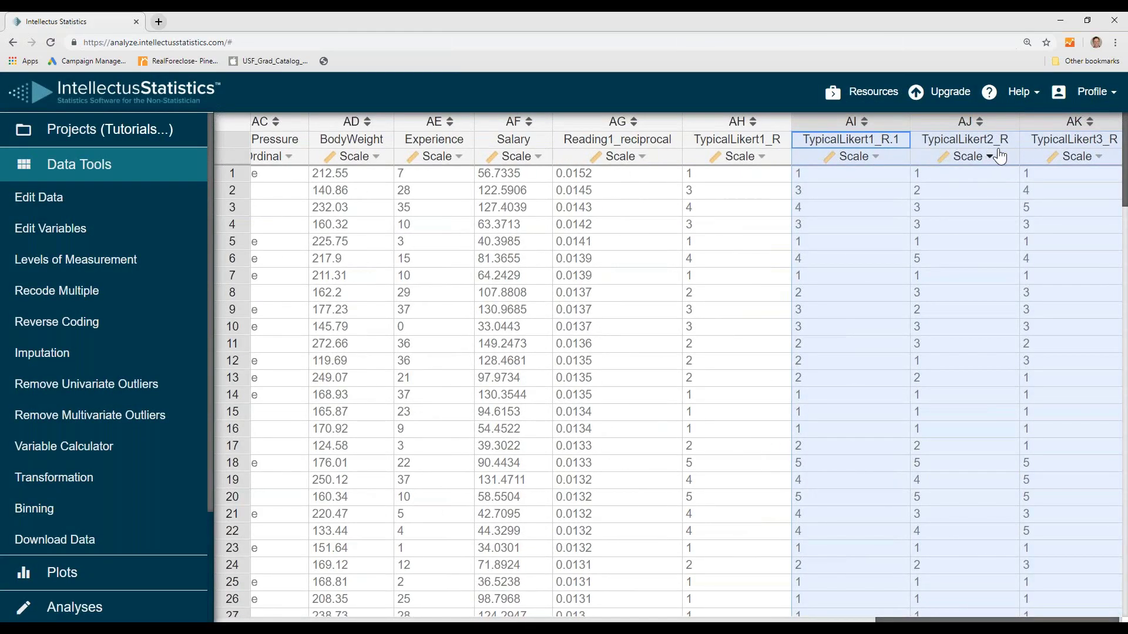
- Impute missing values for Reading1, GPA and SelfDoubt
click(45, 357)
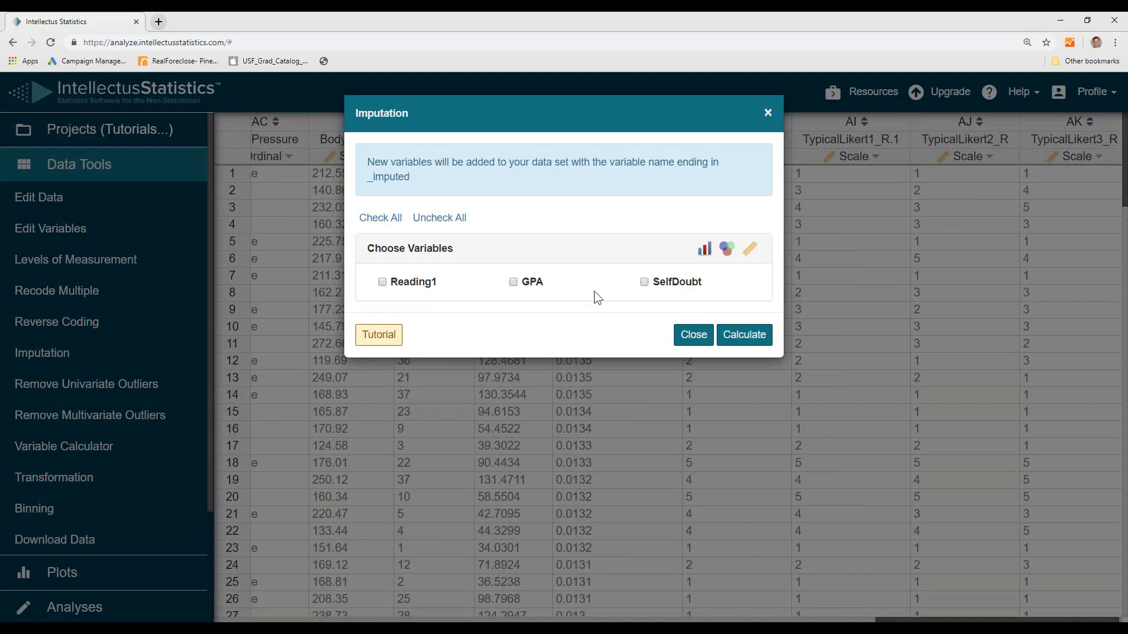
click(421, 282)
click(537, 282)
click(666, 285)
click(745, 335)
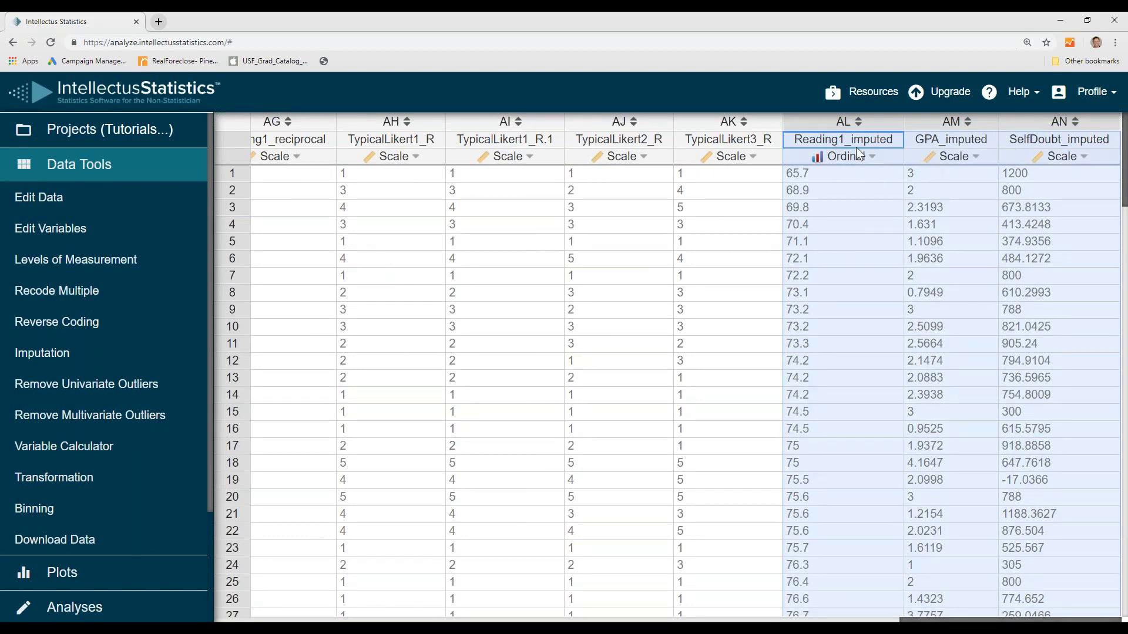
- Remove univariate outliers from Reading3, Reading4 and Reading5, then open multivariate outlier removal
click(79, 385)
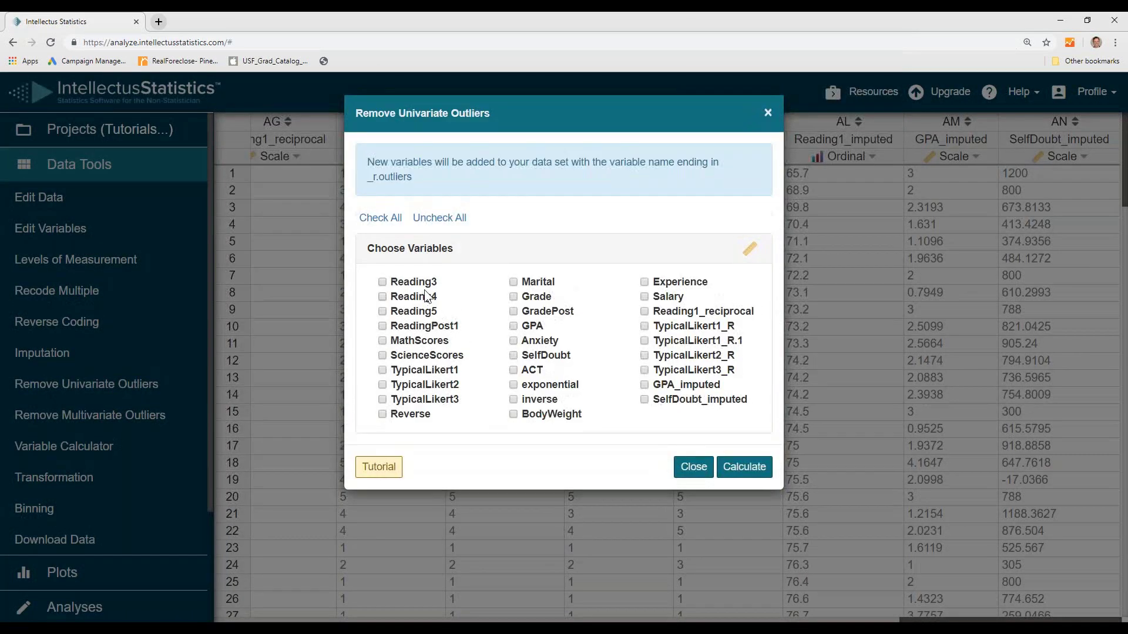
click(413, 282)
click(413, 296)
click(417, 312)
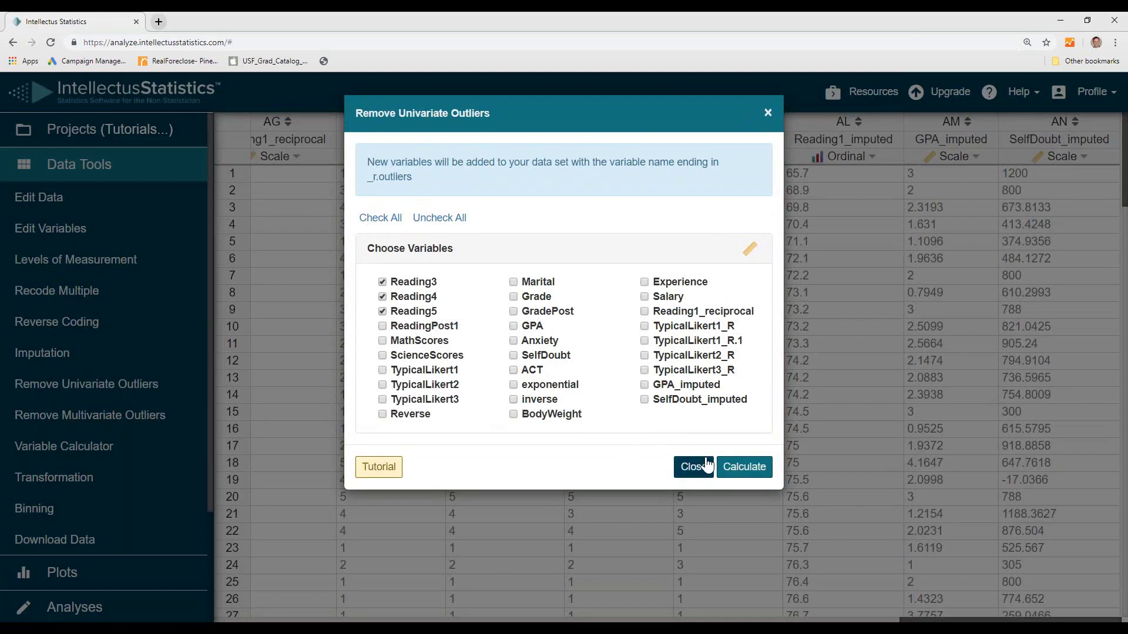
click(743, 467)
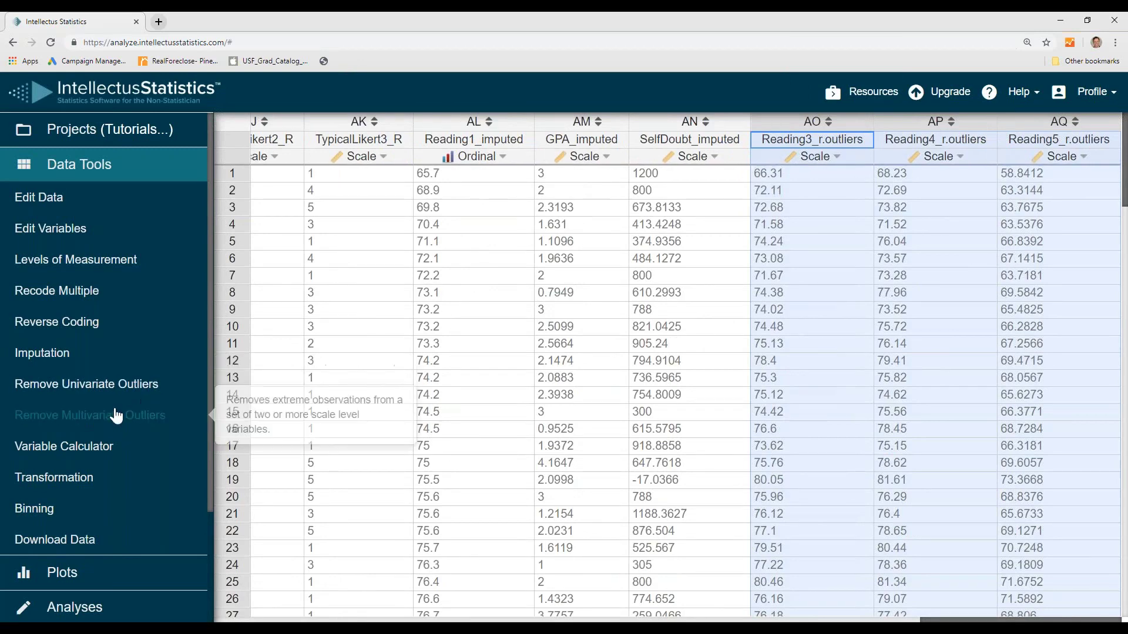
click(132, 415)
- Run multivariate outlier removal on Reading3, Reading4, Reading5 and ReadingPost1
click(420, 274)
click(423, 289)
click(423, 303)
click(424, 318)
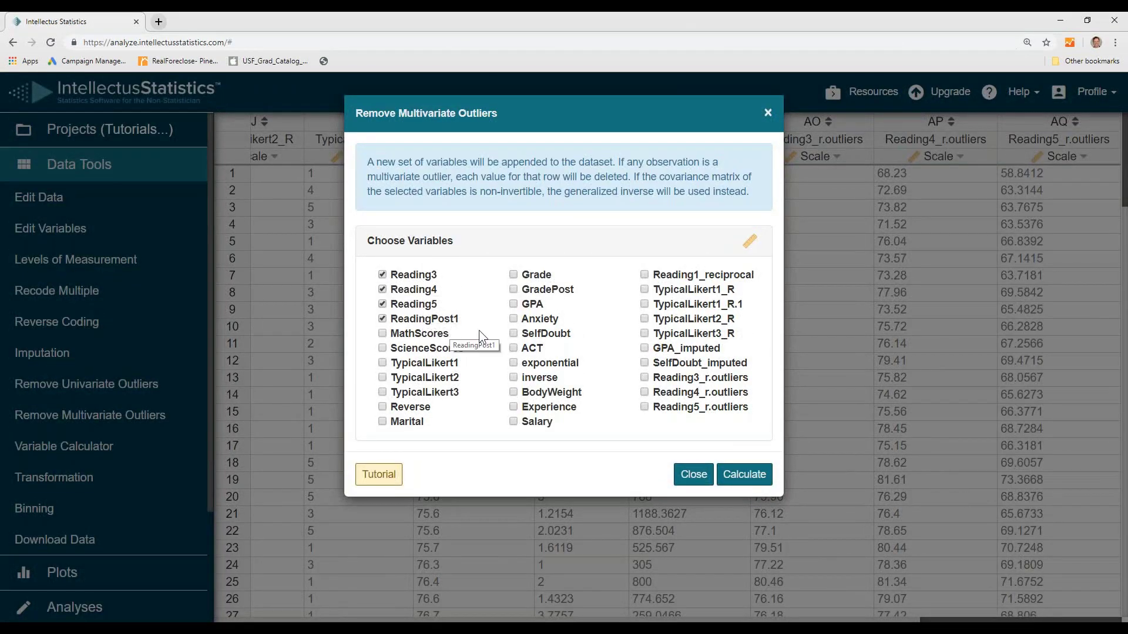
click(741, 480)
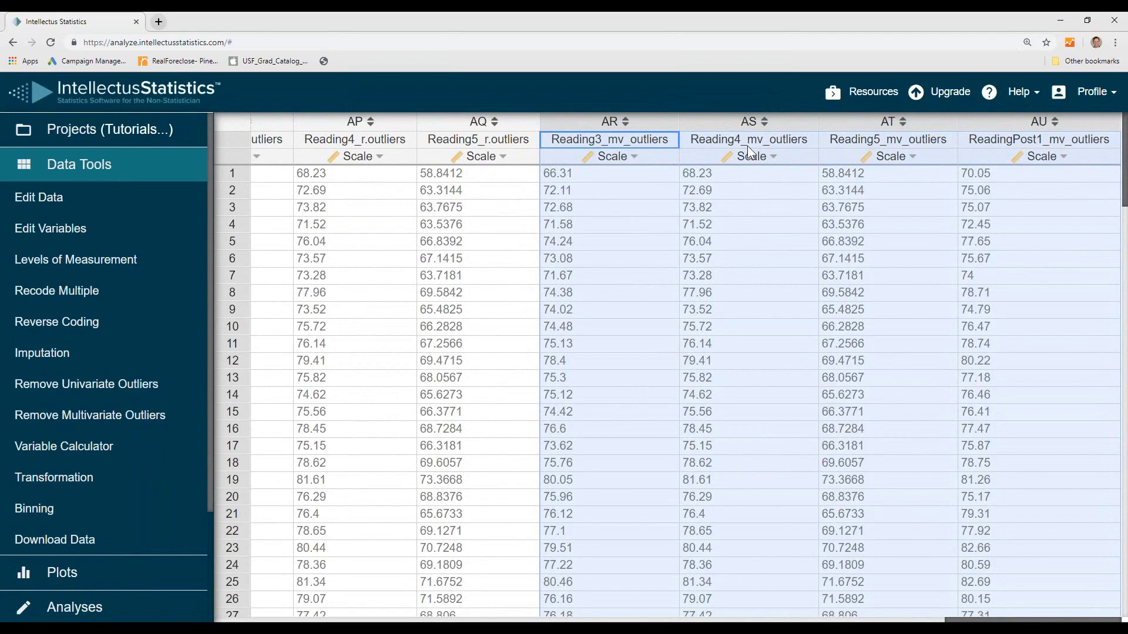
click(82, 449)
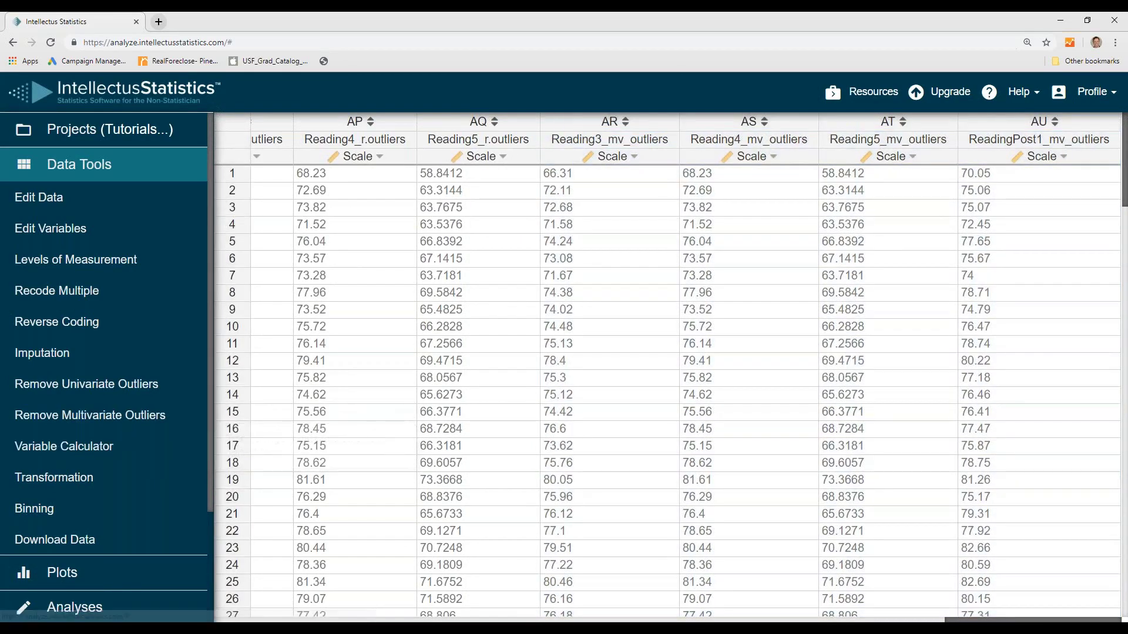
- Create AverReading as the mean of Reading3–5, Reading3_r.outliers and Reading4_r.outliers
click(381, 170)
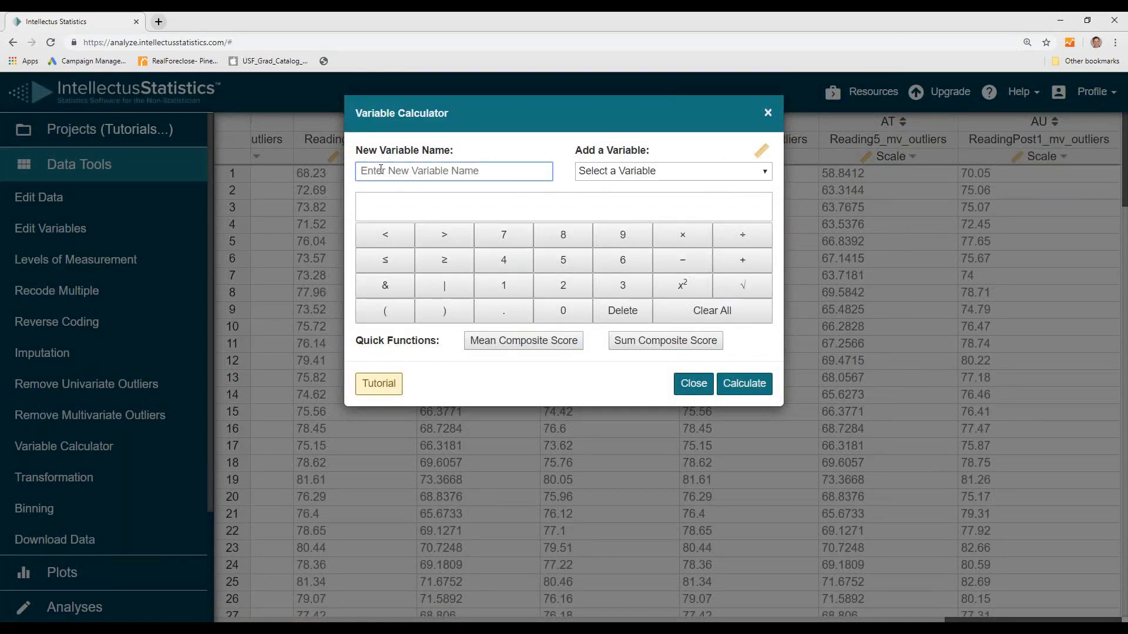
text(Aver)
text(Rra)
text(eading)
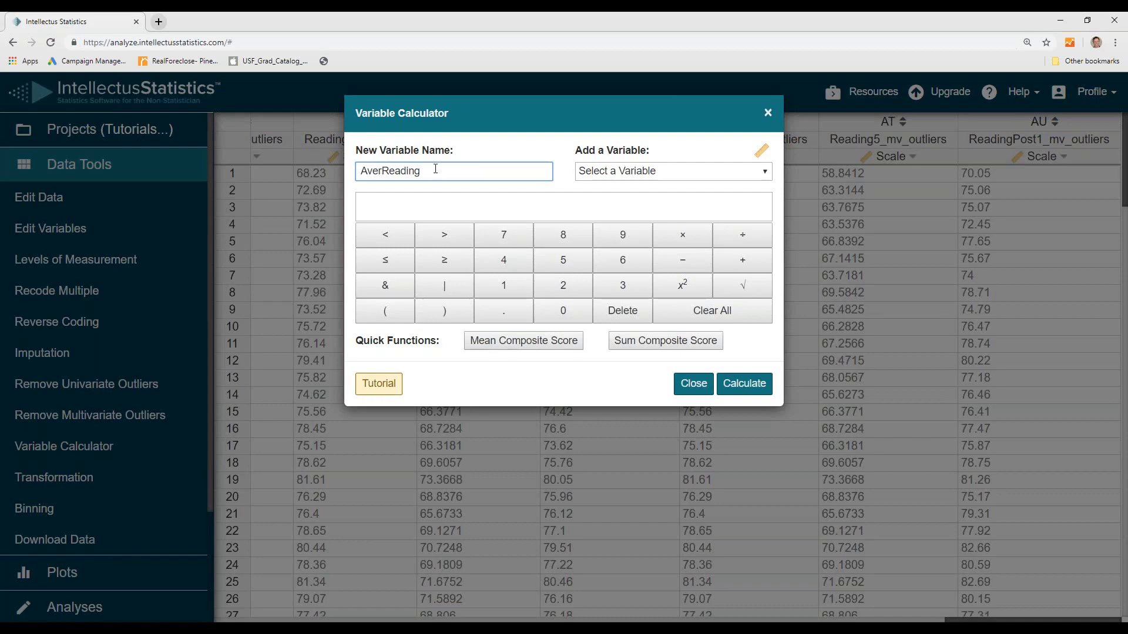
click(499, 345)
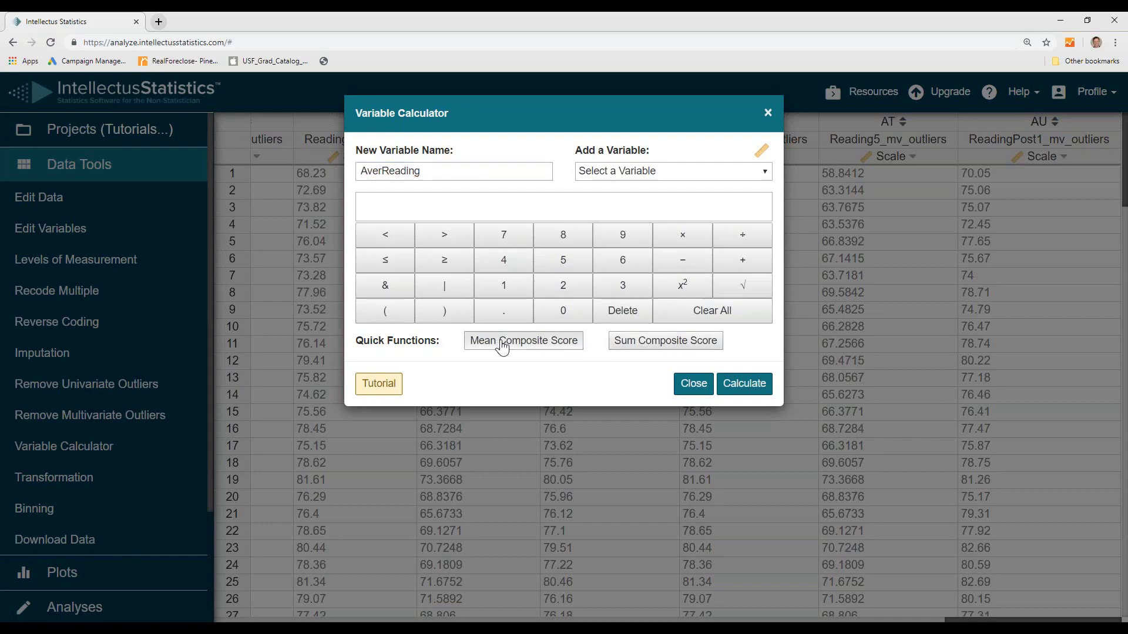
click(420, 192)
click(420, 207)
click(424, 221)
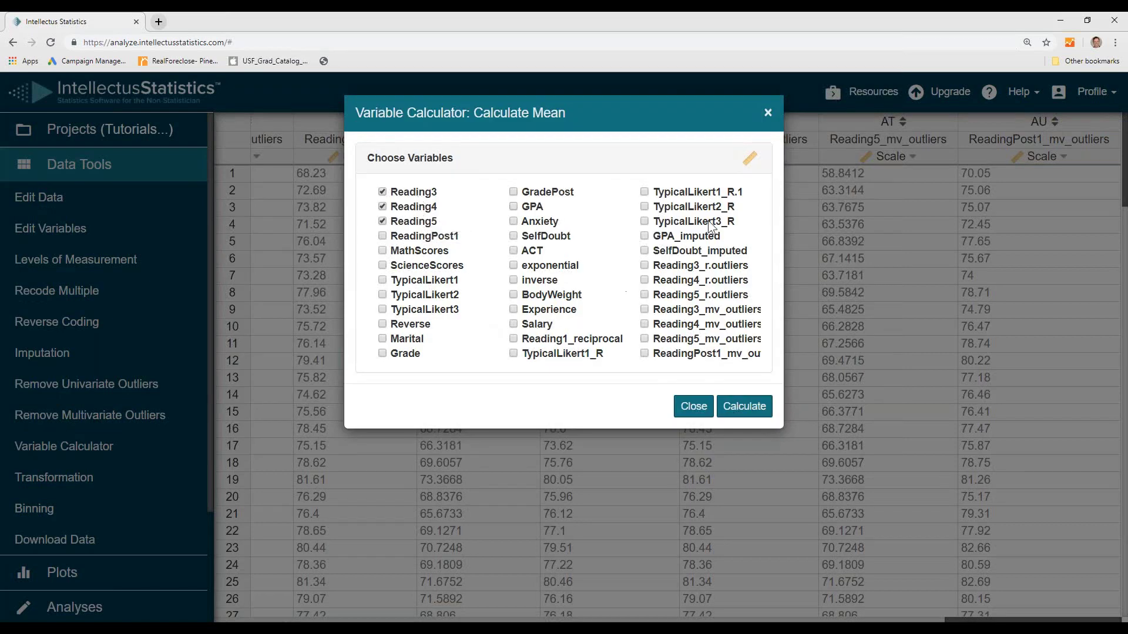
click(699, 266)
click(699, 280)
click(743, 407)
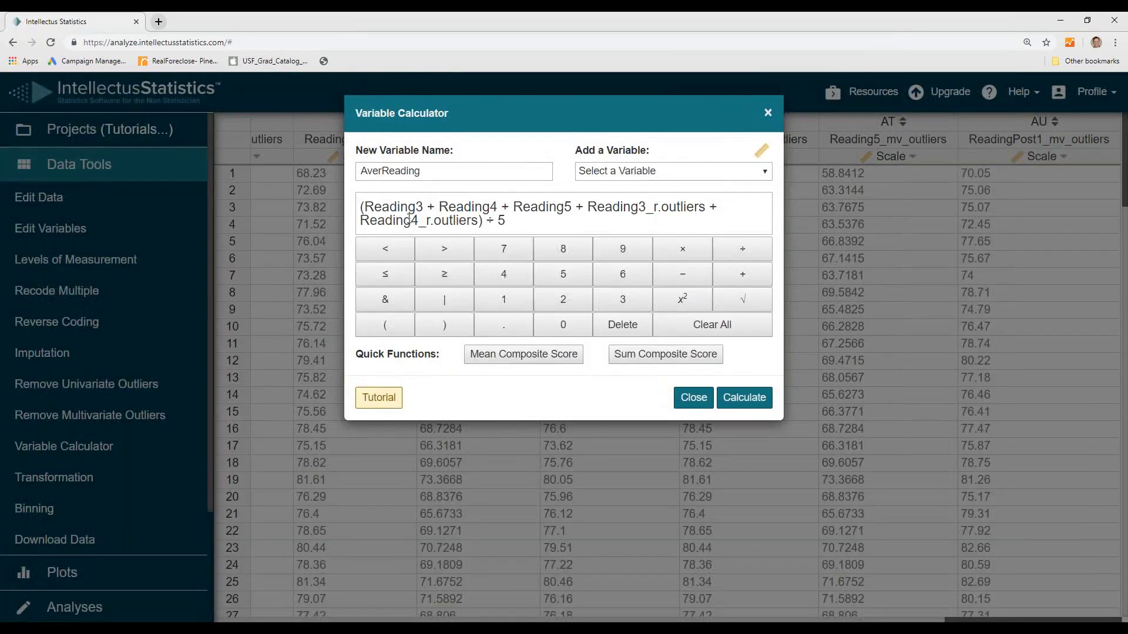
click(754, 404)
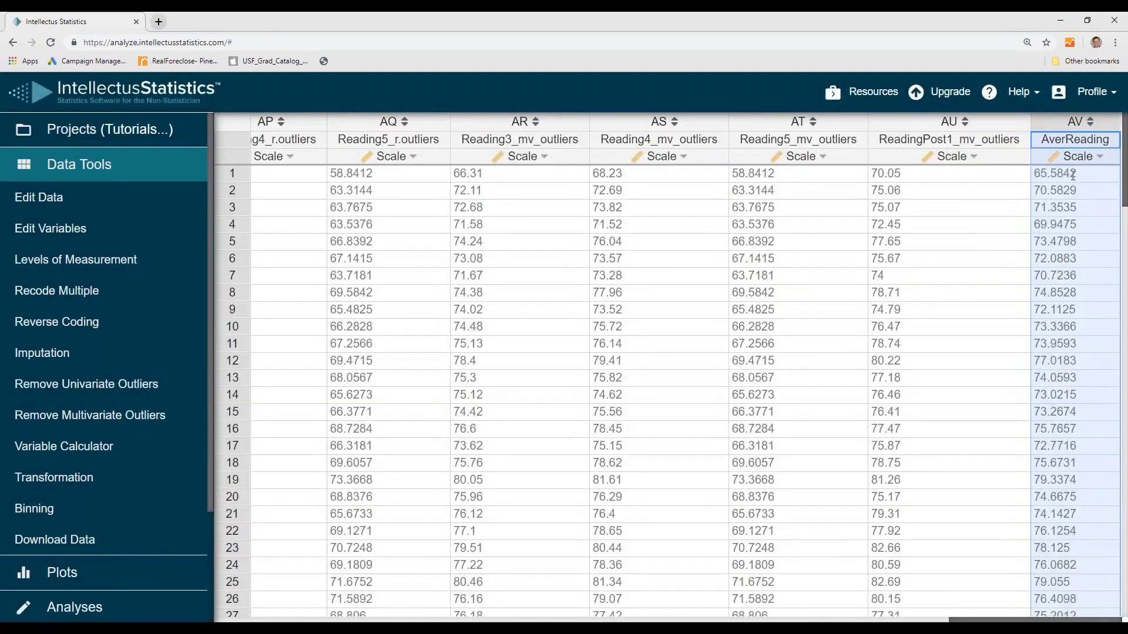
- Create SumRead as the sum composite of Reading3, Reading4, Reading5 and ReadingPost1
click(53, 479)
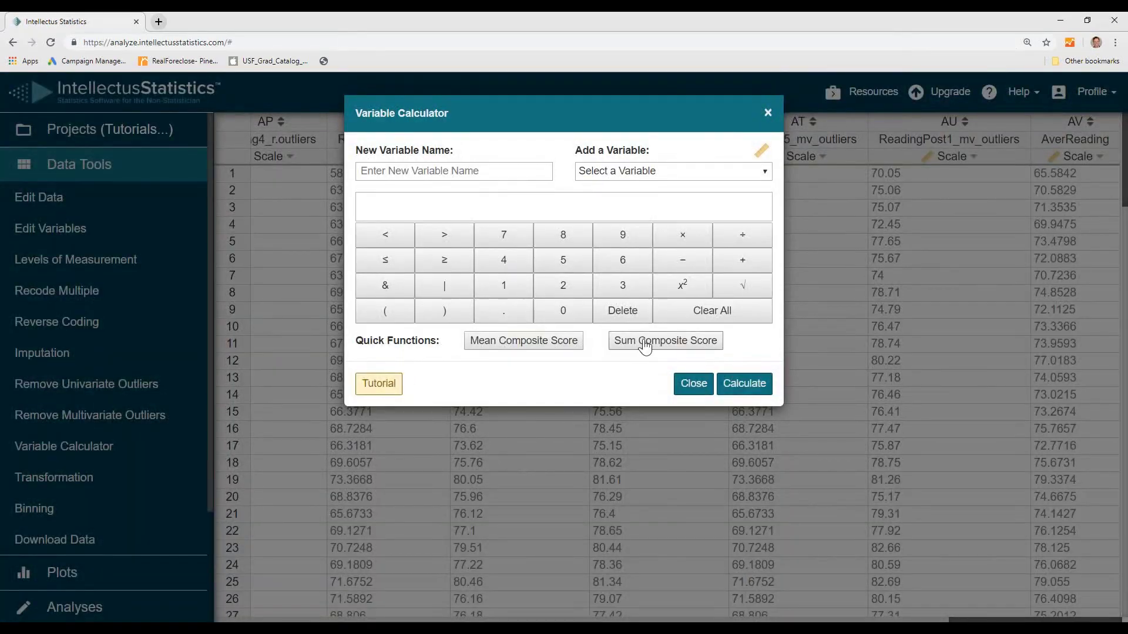
click(645, 344)
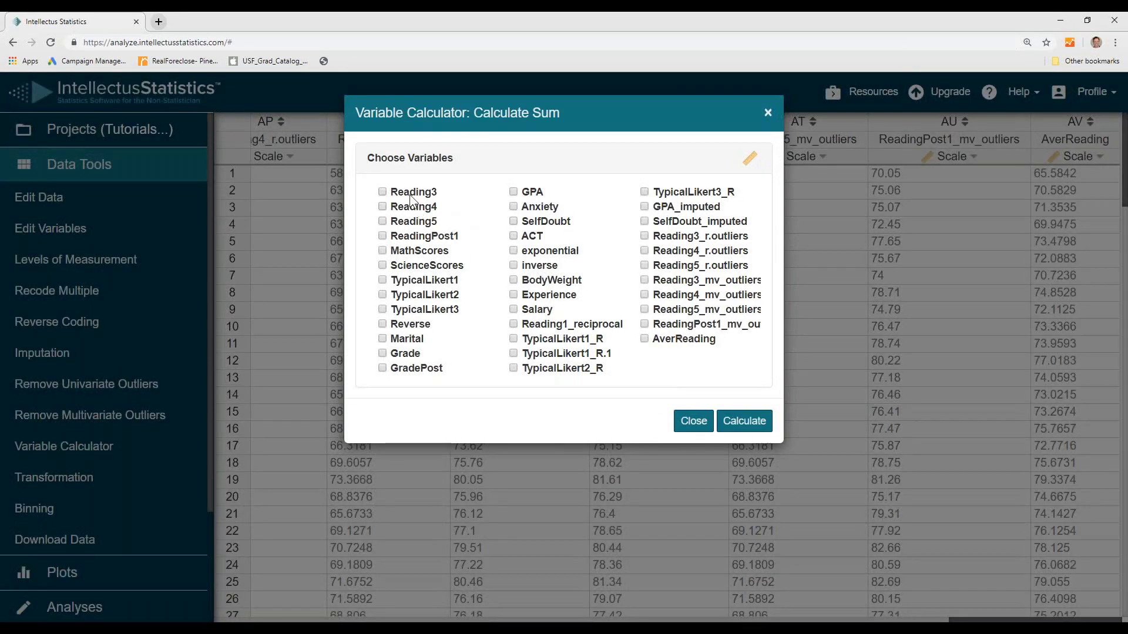
click(415, 208)
click(420, 222)
click(436, 237)
click(742, 421)
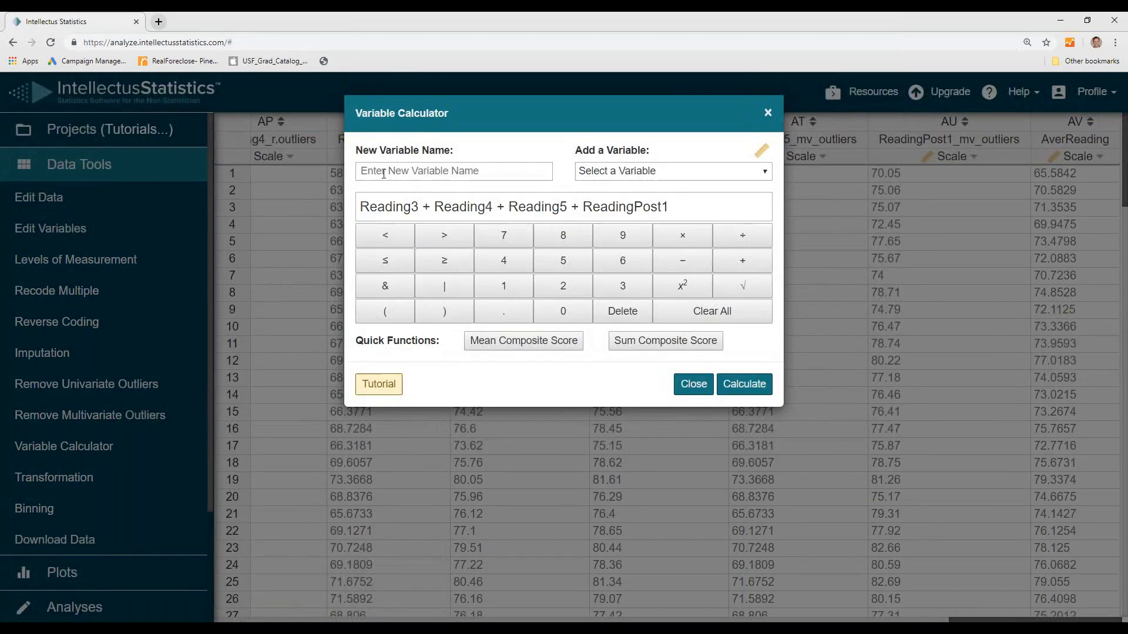
click(380, 172)
text(A)
key(BackSpace)
text(SumRea)
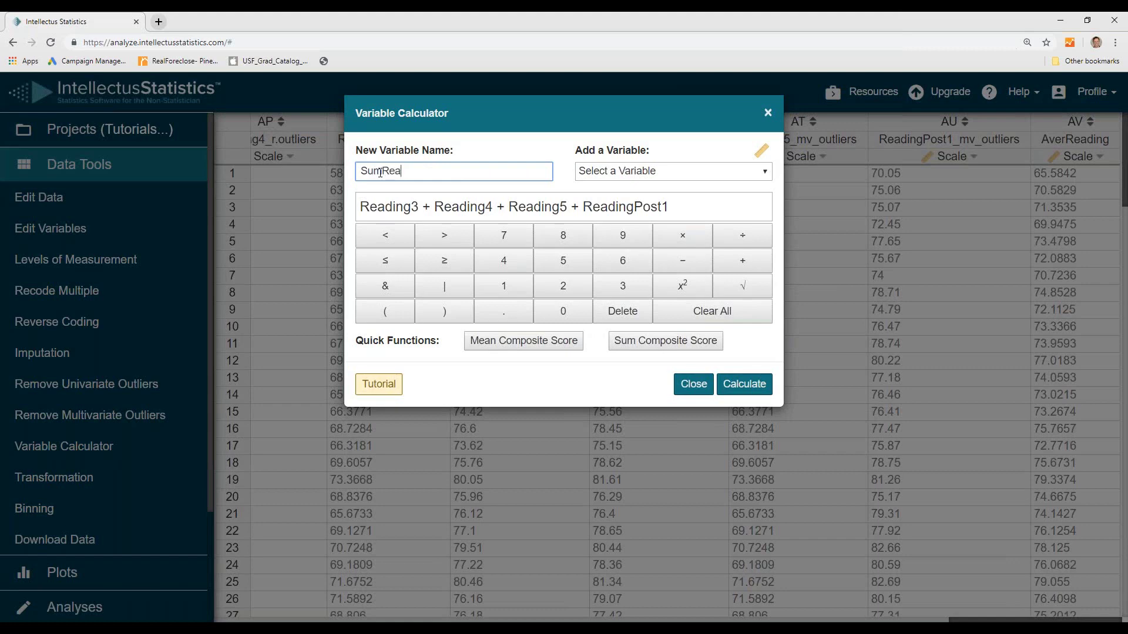
text(d)
click(748, 384)
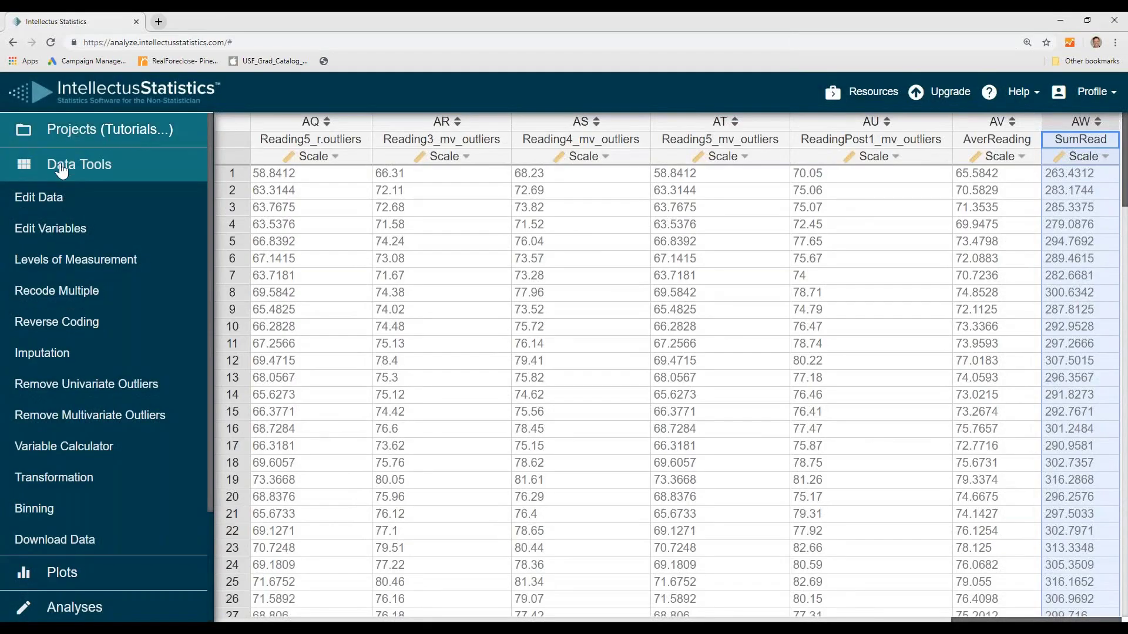
- Calculate a new ReadTotal variable as Reading3 + Reading4 with the Variable Calculator
click(65, 452)
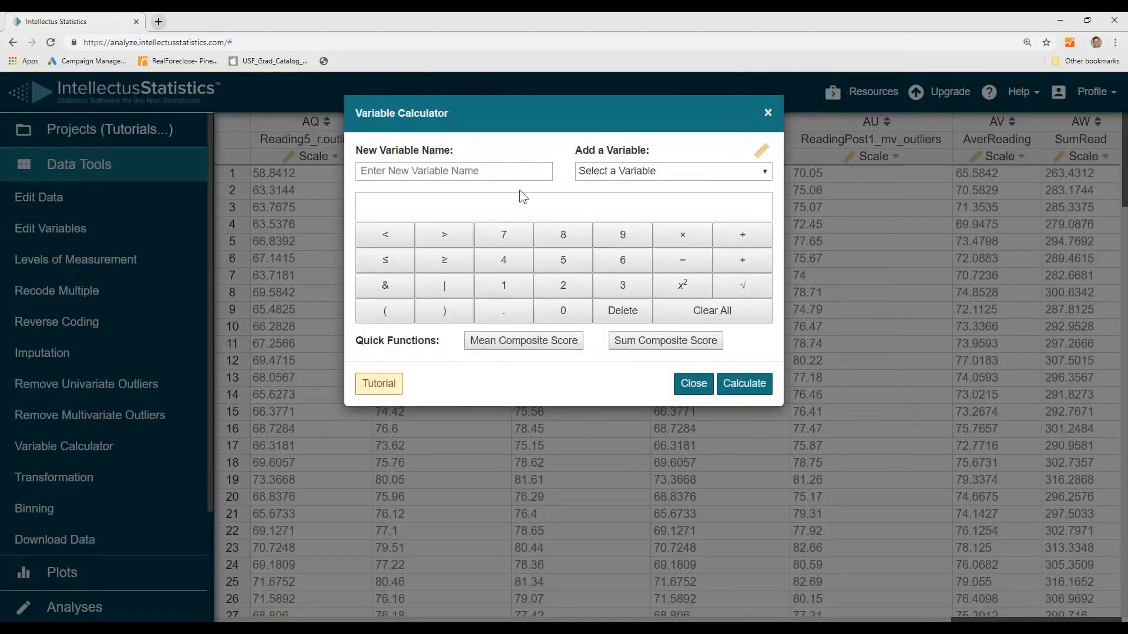
click(414, 171)
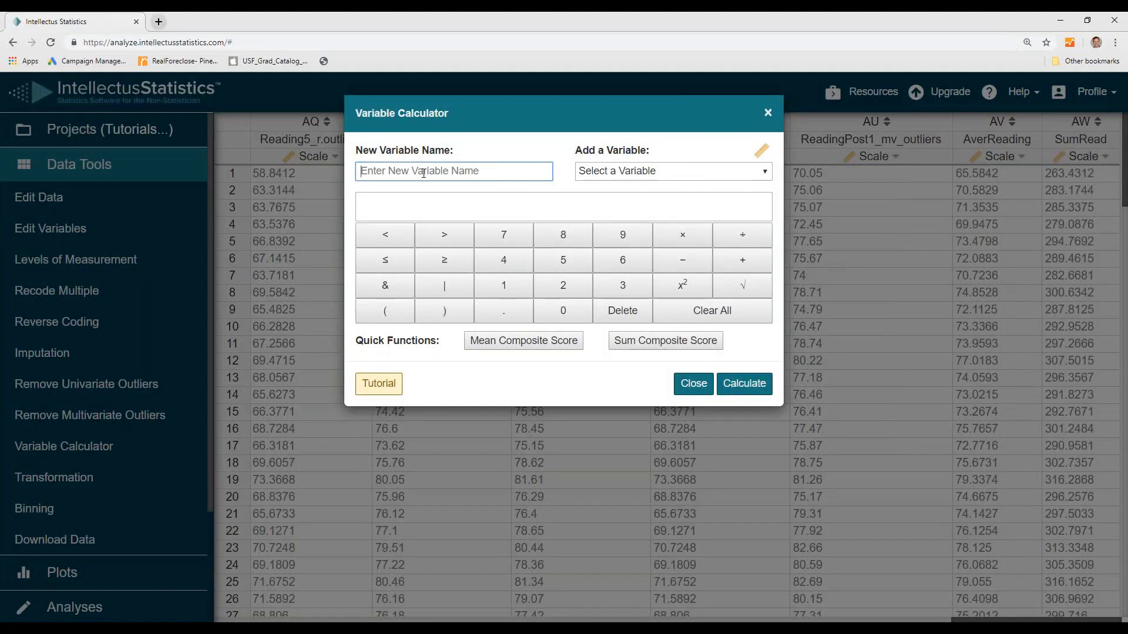
text(Read)
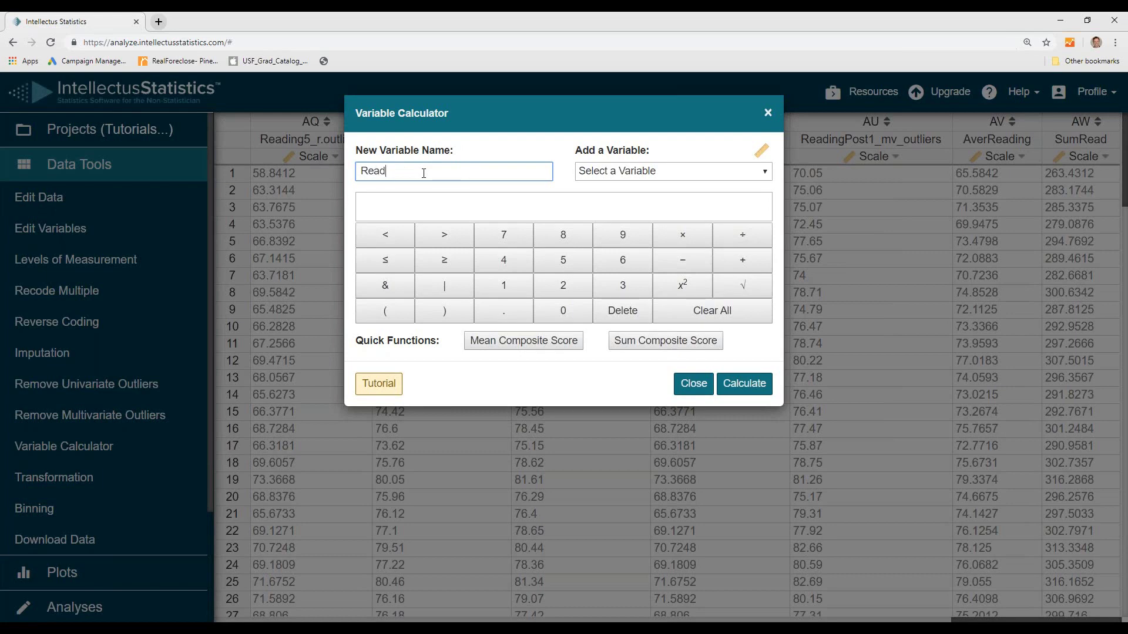
text(Total)
click(608, 172)
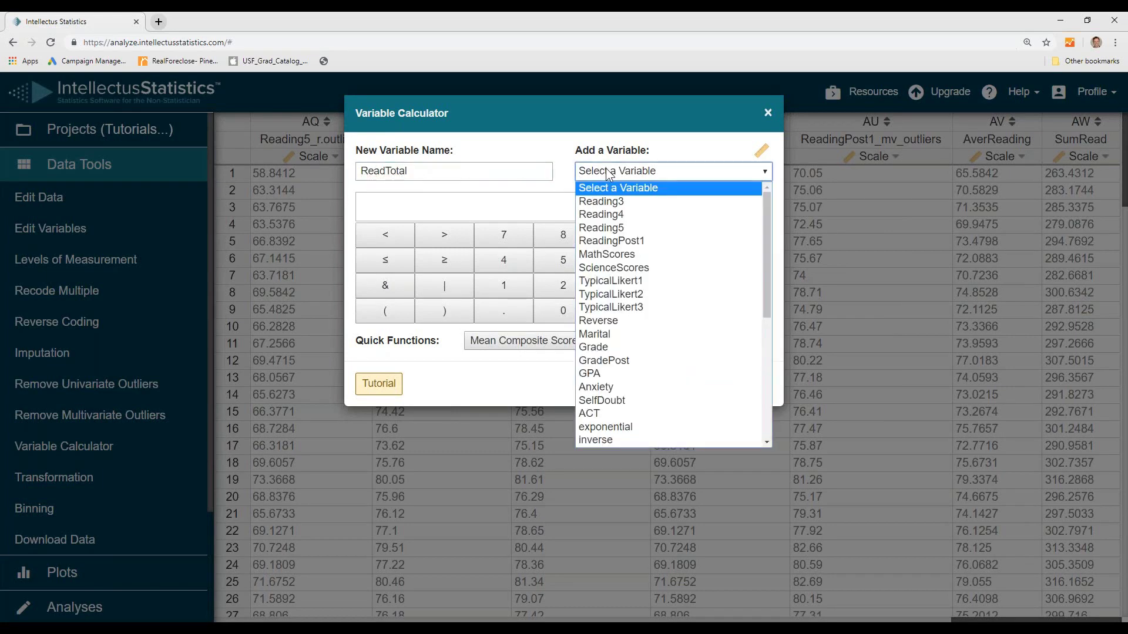
click(618, 203)
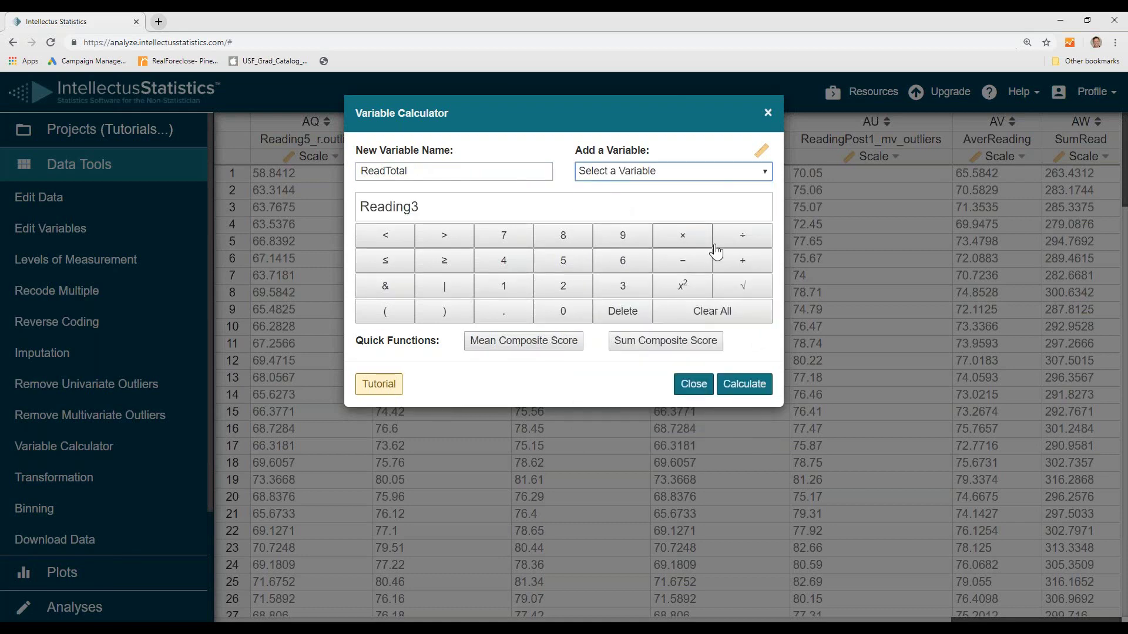
click(745, 265)
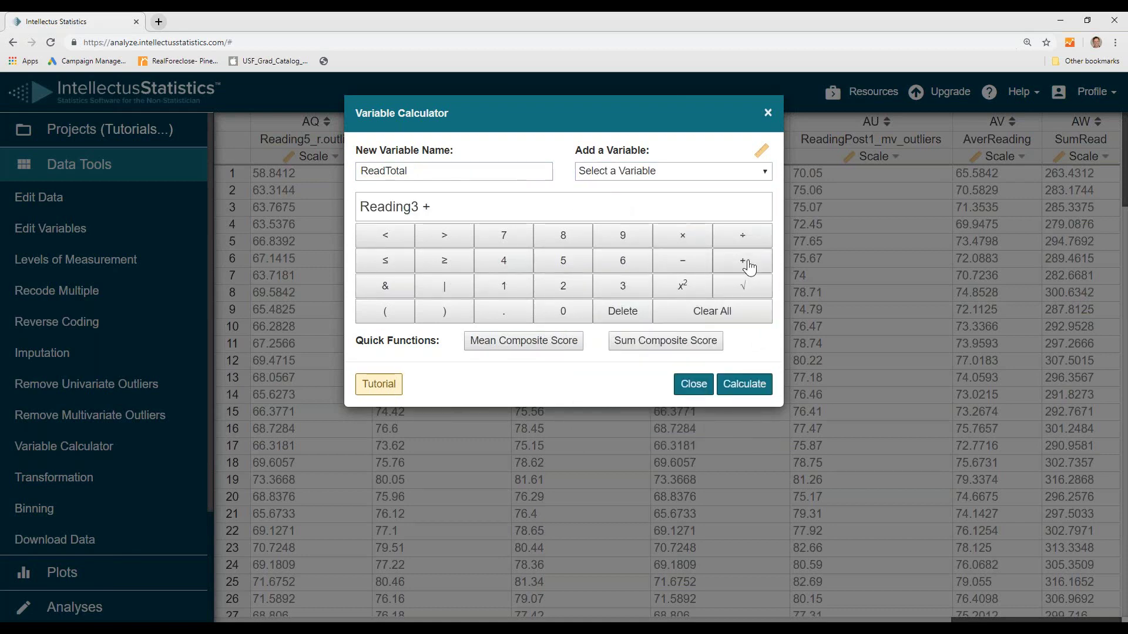
click(646, 171)
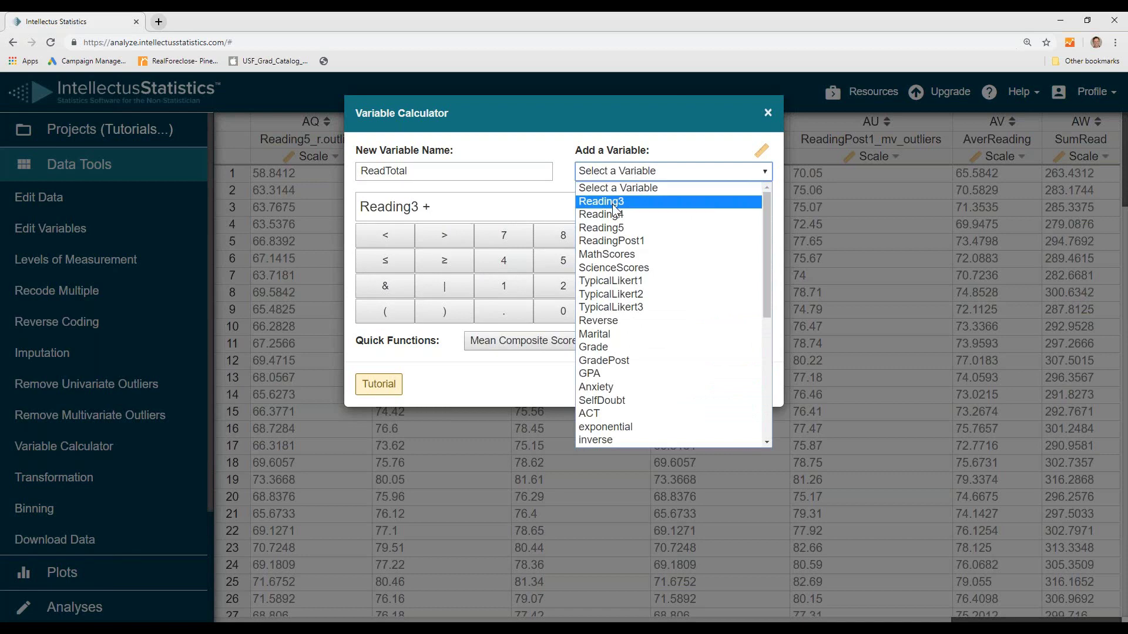
click(611, 215)
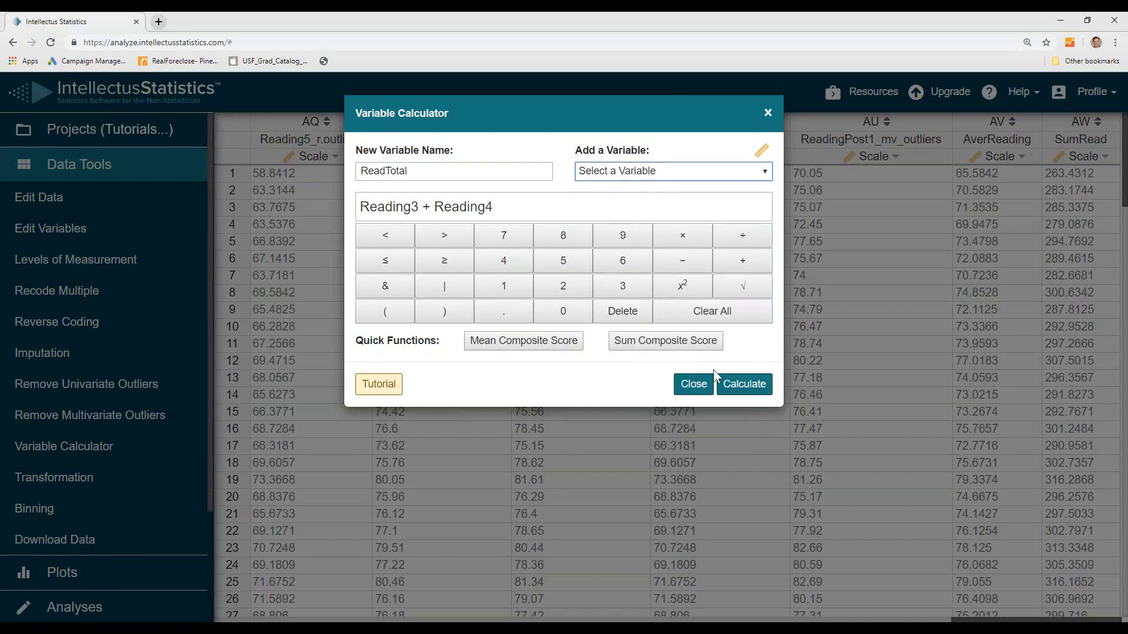
click(761, 392)
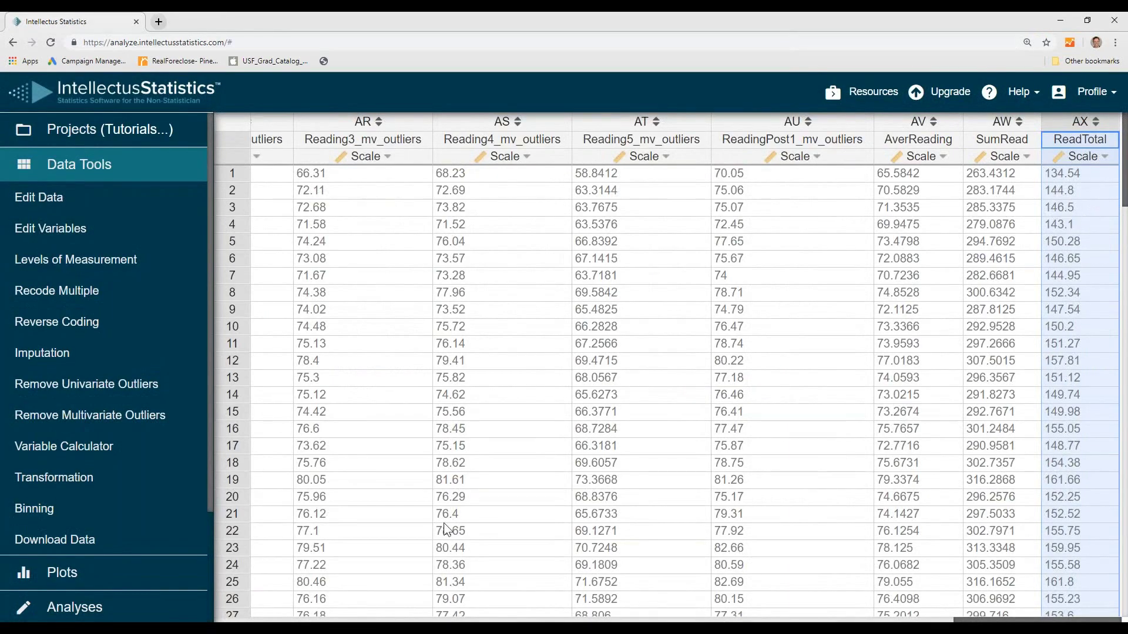
- Apply a Cubic Root transformation to Reading3, producing the Reading3_cbrt column
click(65, 482)
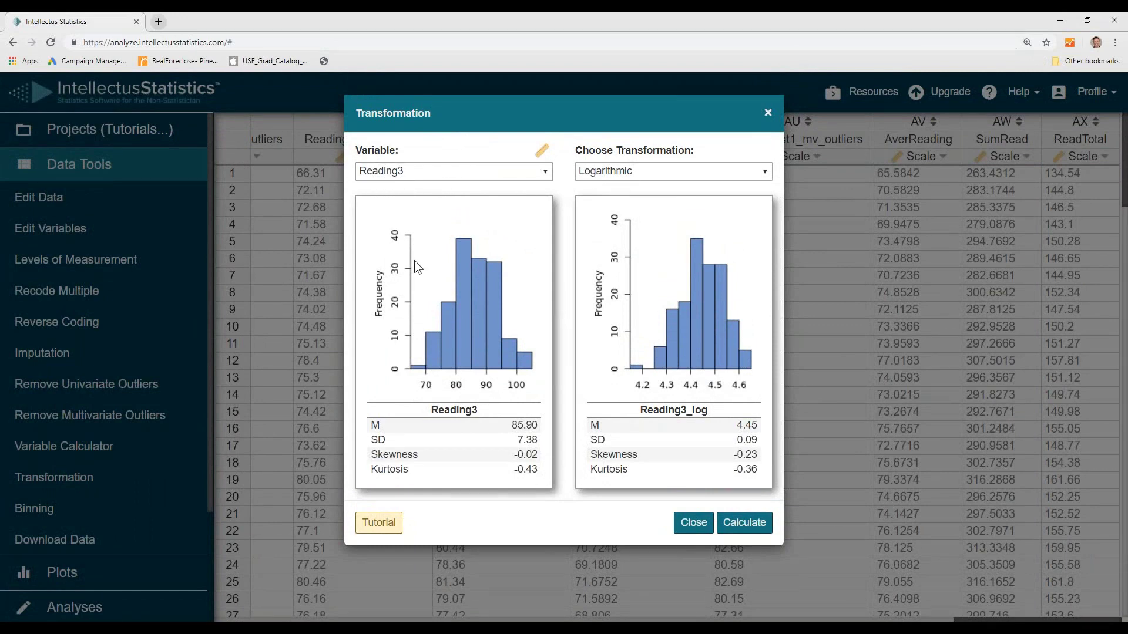
click(664, 175)
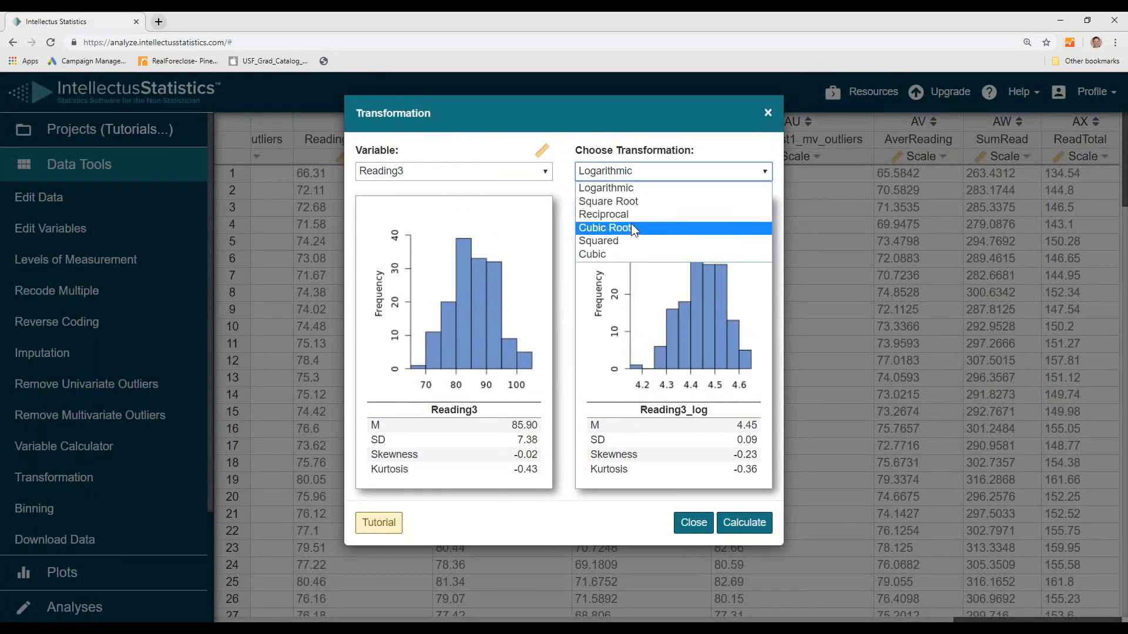
click(630, 225)
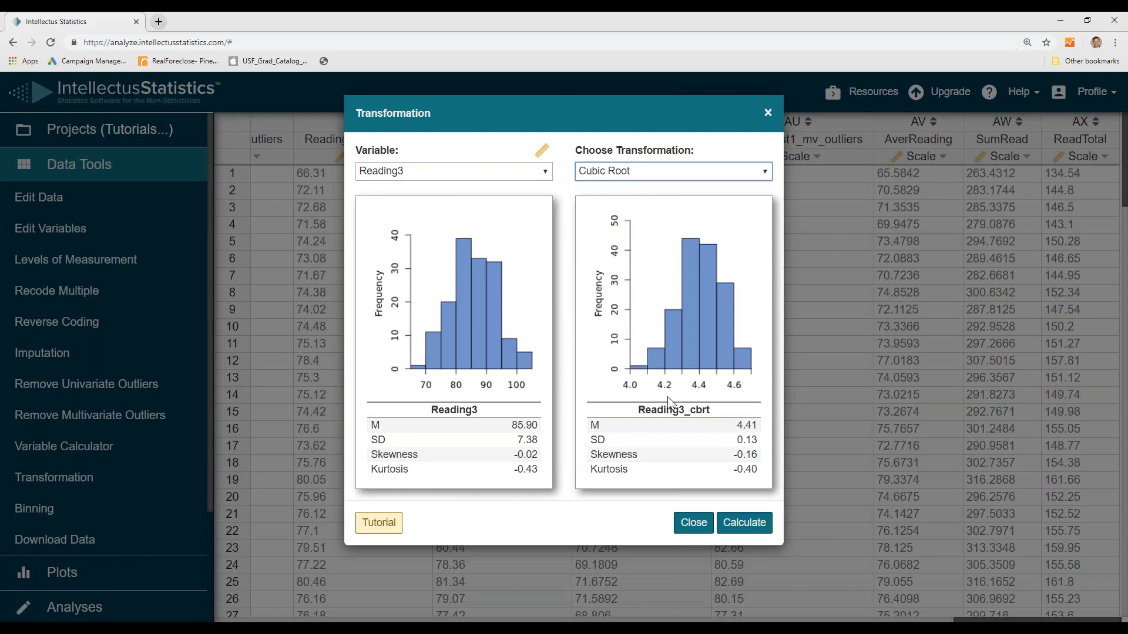
click(748, 524)
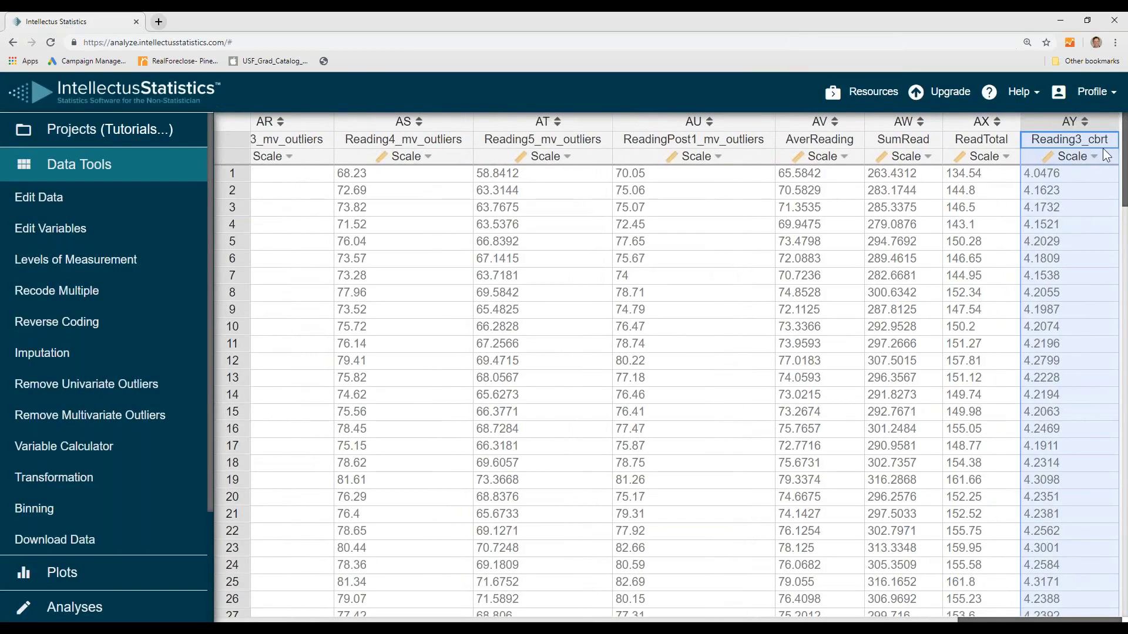
click(34, 509)
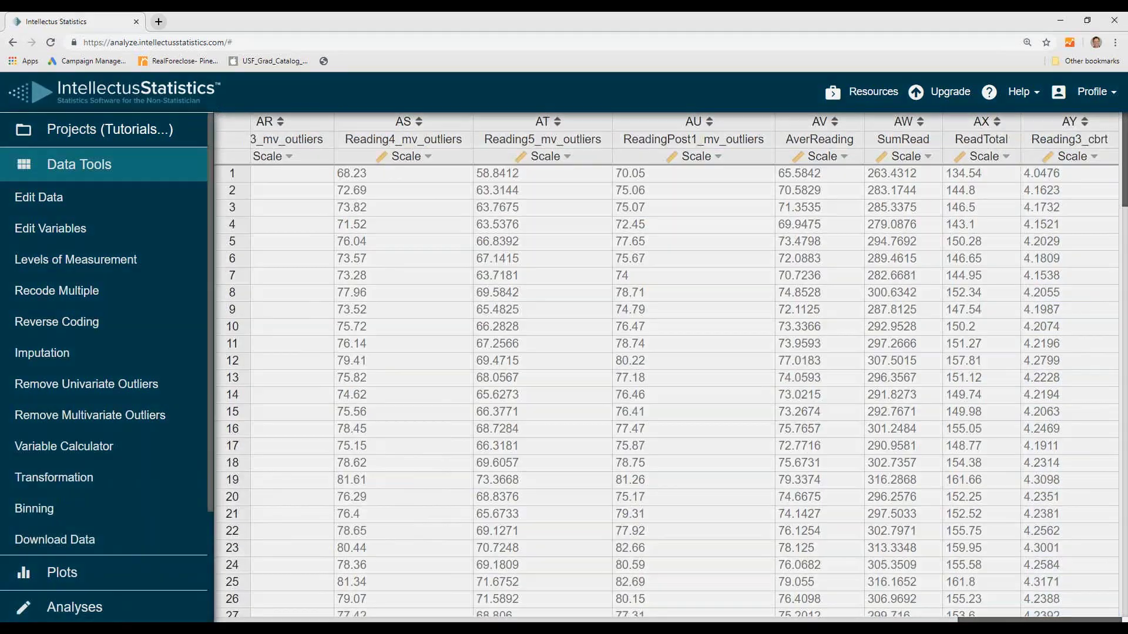
- Bin Reading3 at break point 86 into an ordinal Reading3_binned column
click(611, 200)
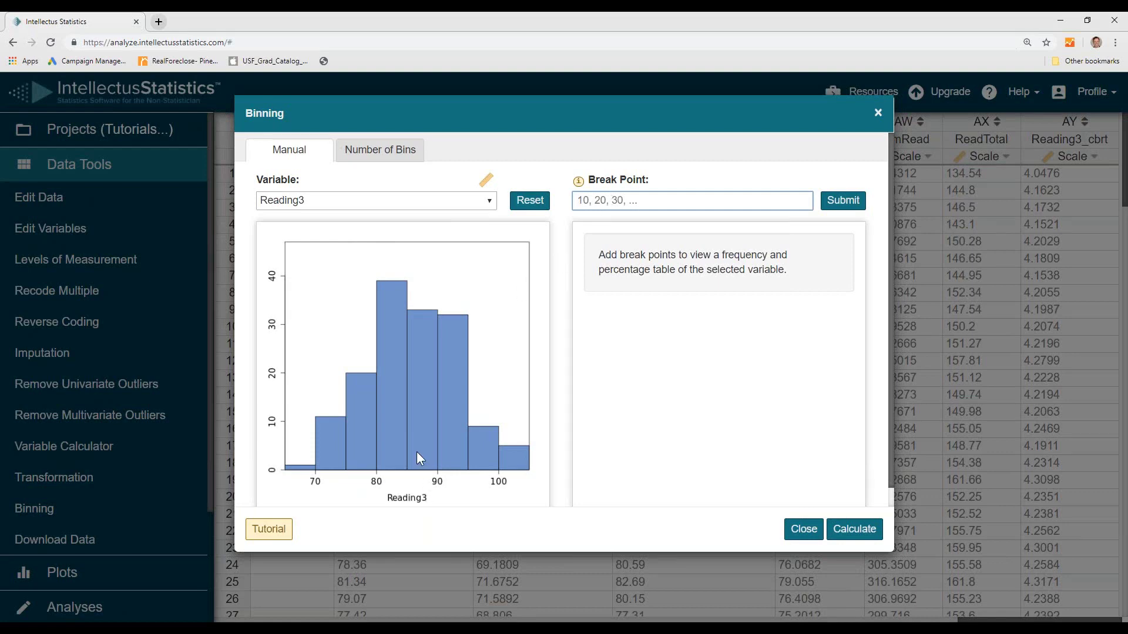
text(86)
click(842, 201)
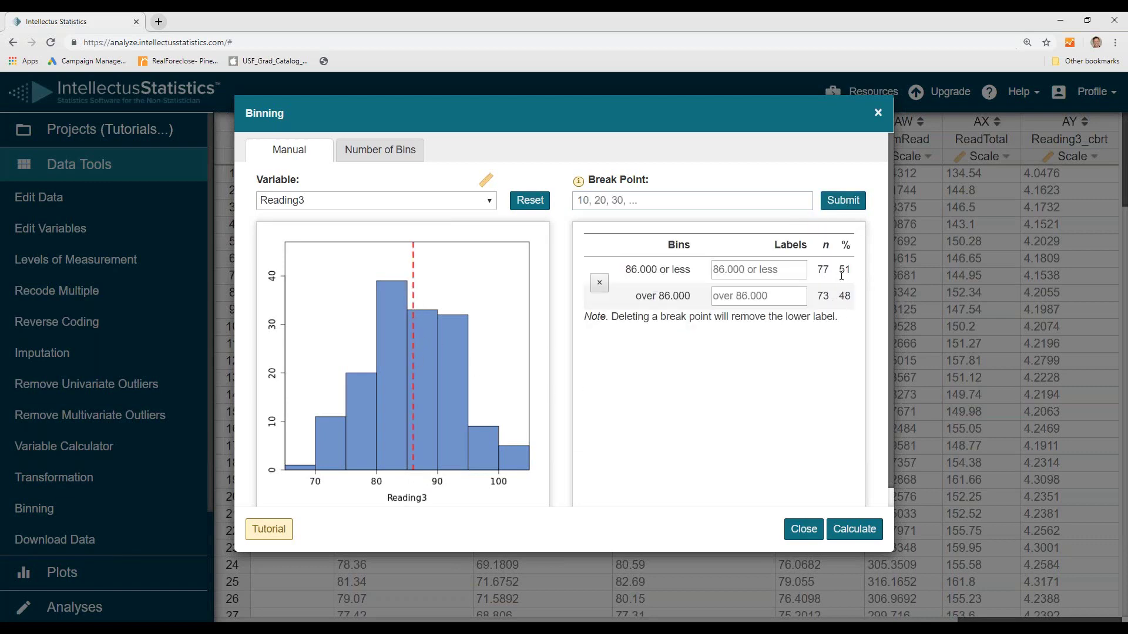
click(854, 530)
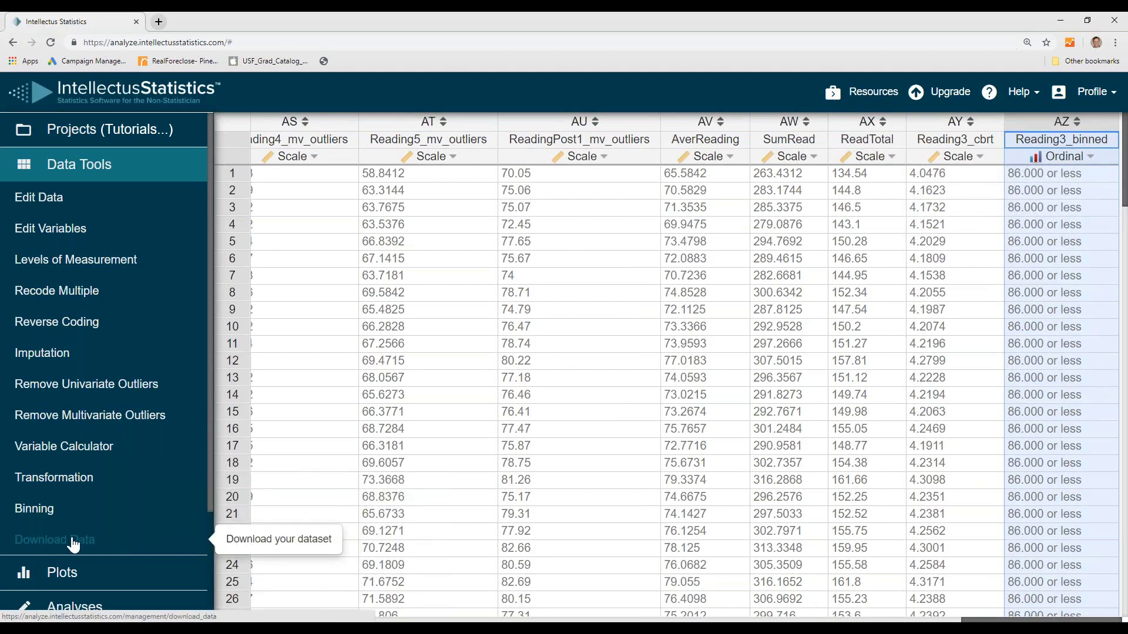
- Download the dataset as Tutorials(1).csv and open it in Excel
click(26, 547)
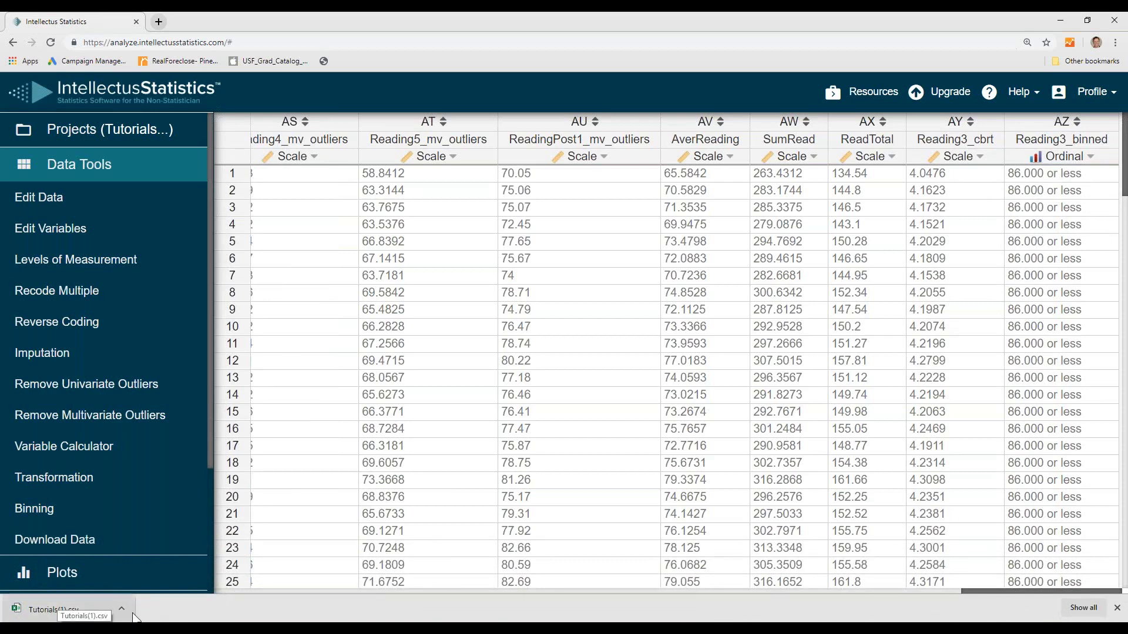
click(82, 610)
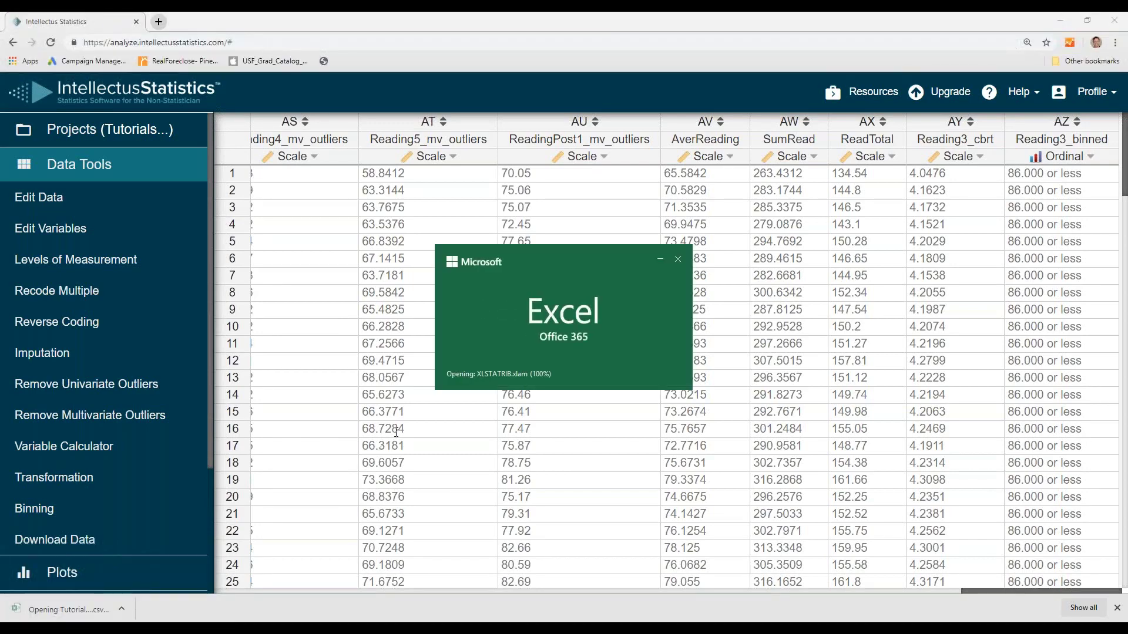